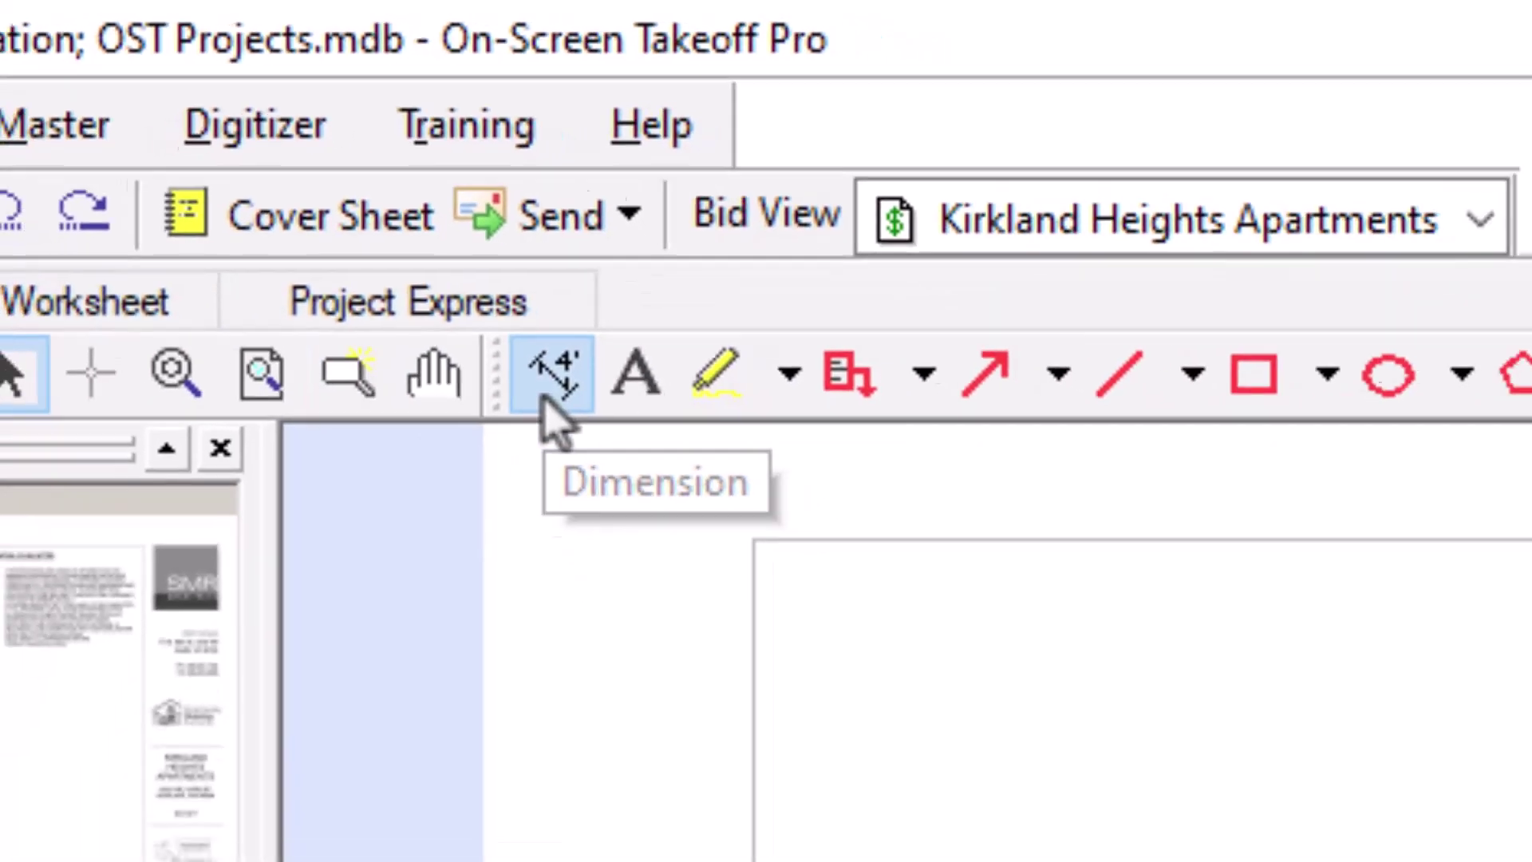
Dimension the 30' span from gridline 8.A to 8.B and the 9' 7" floor-to-floor height on A320.
left_click(549, 391)
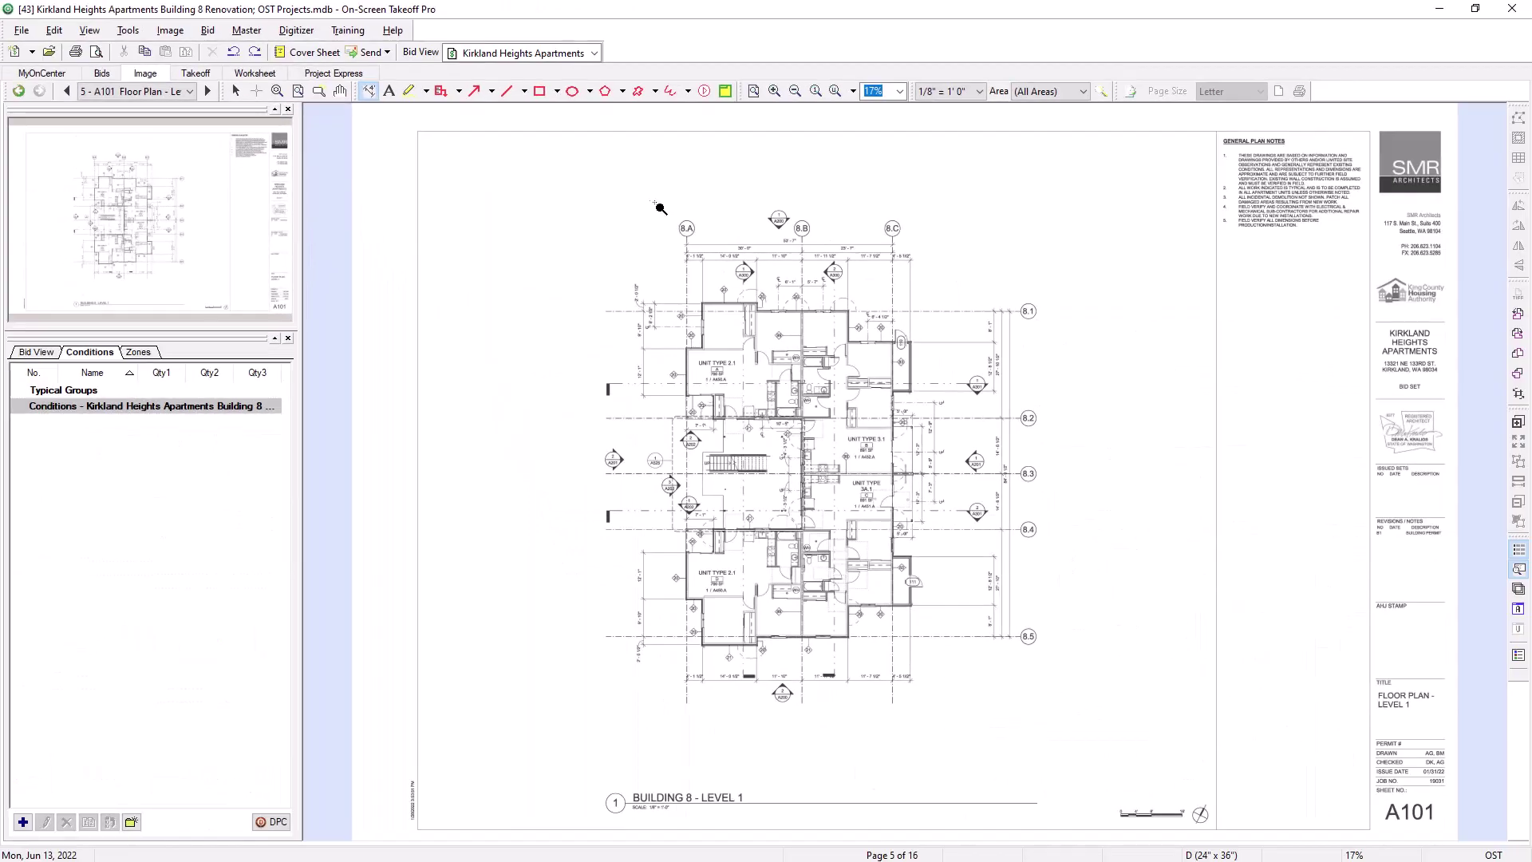
left_click_drag(651, 200, 835, 300)
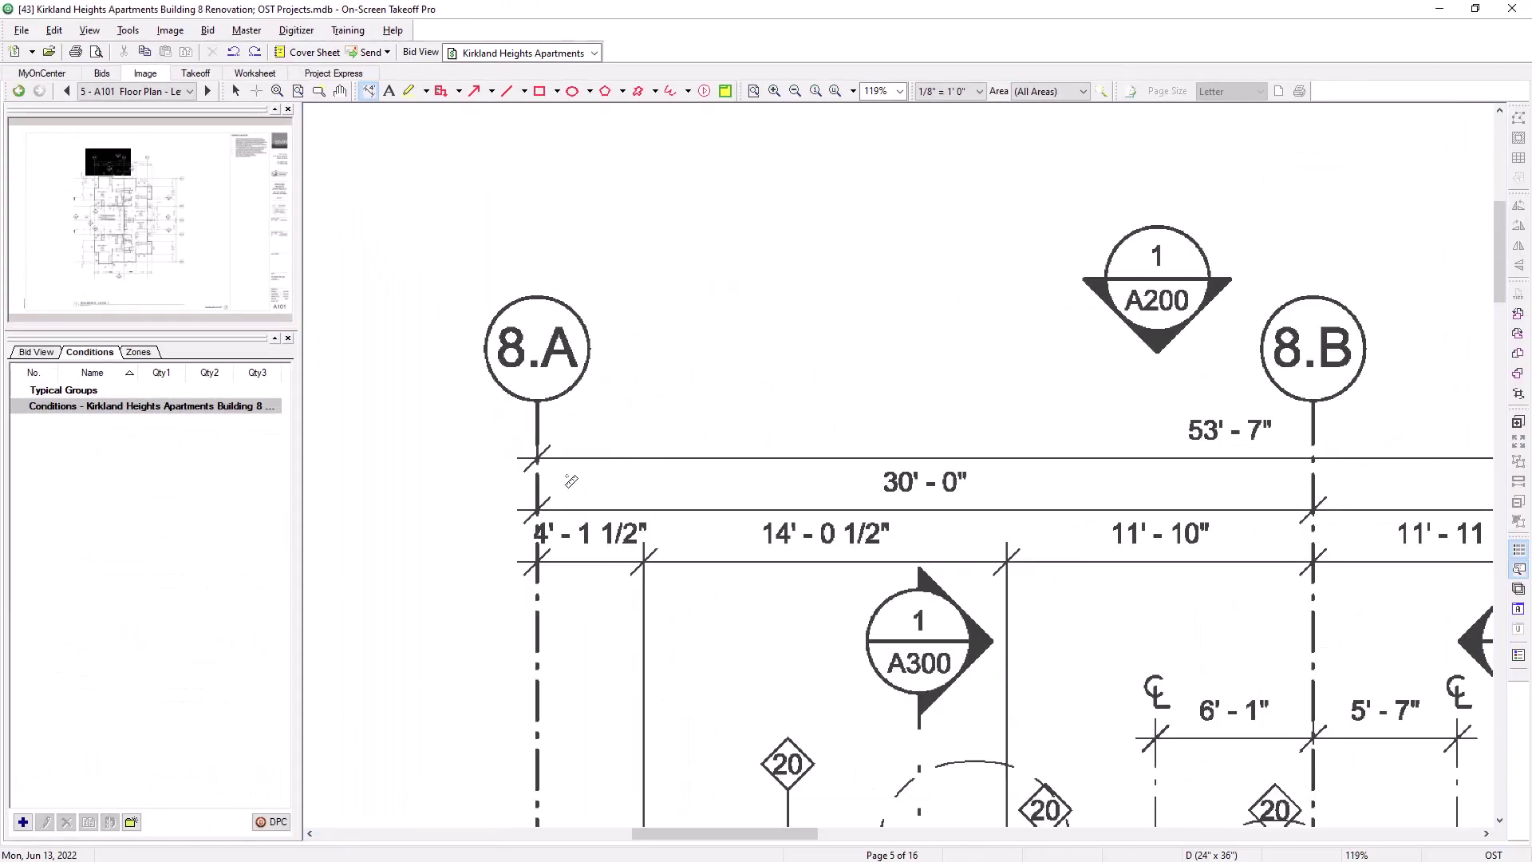
left_click(537, 510)
left_click(1312, 508)
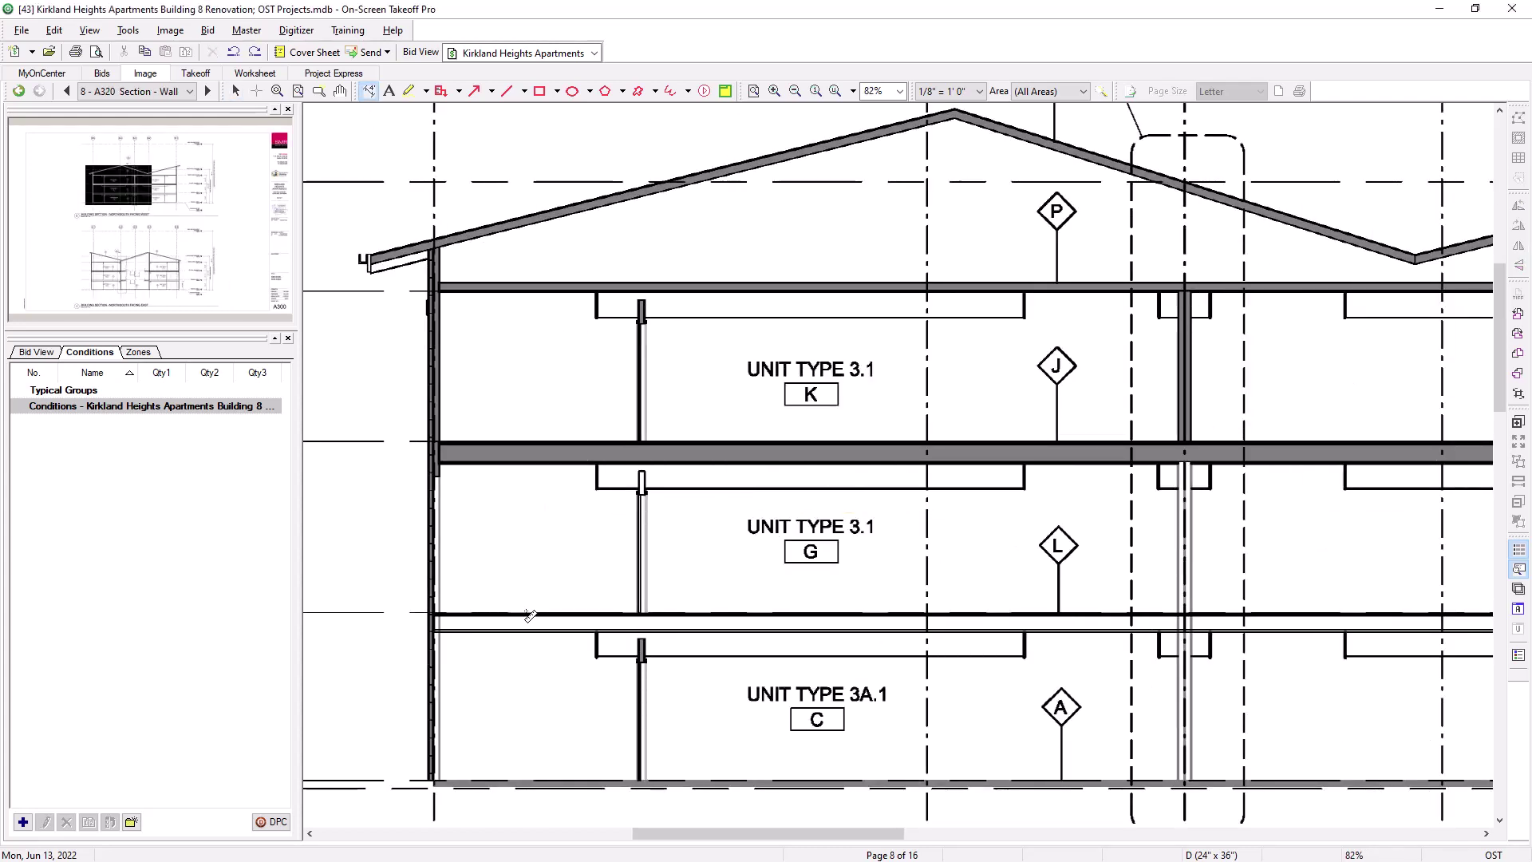
left_click(525, 614)
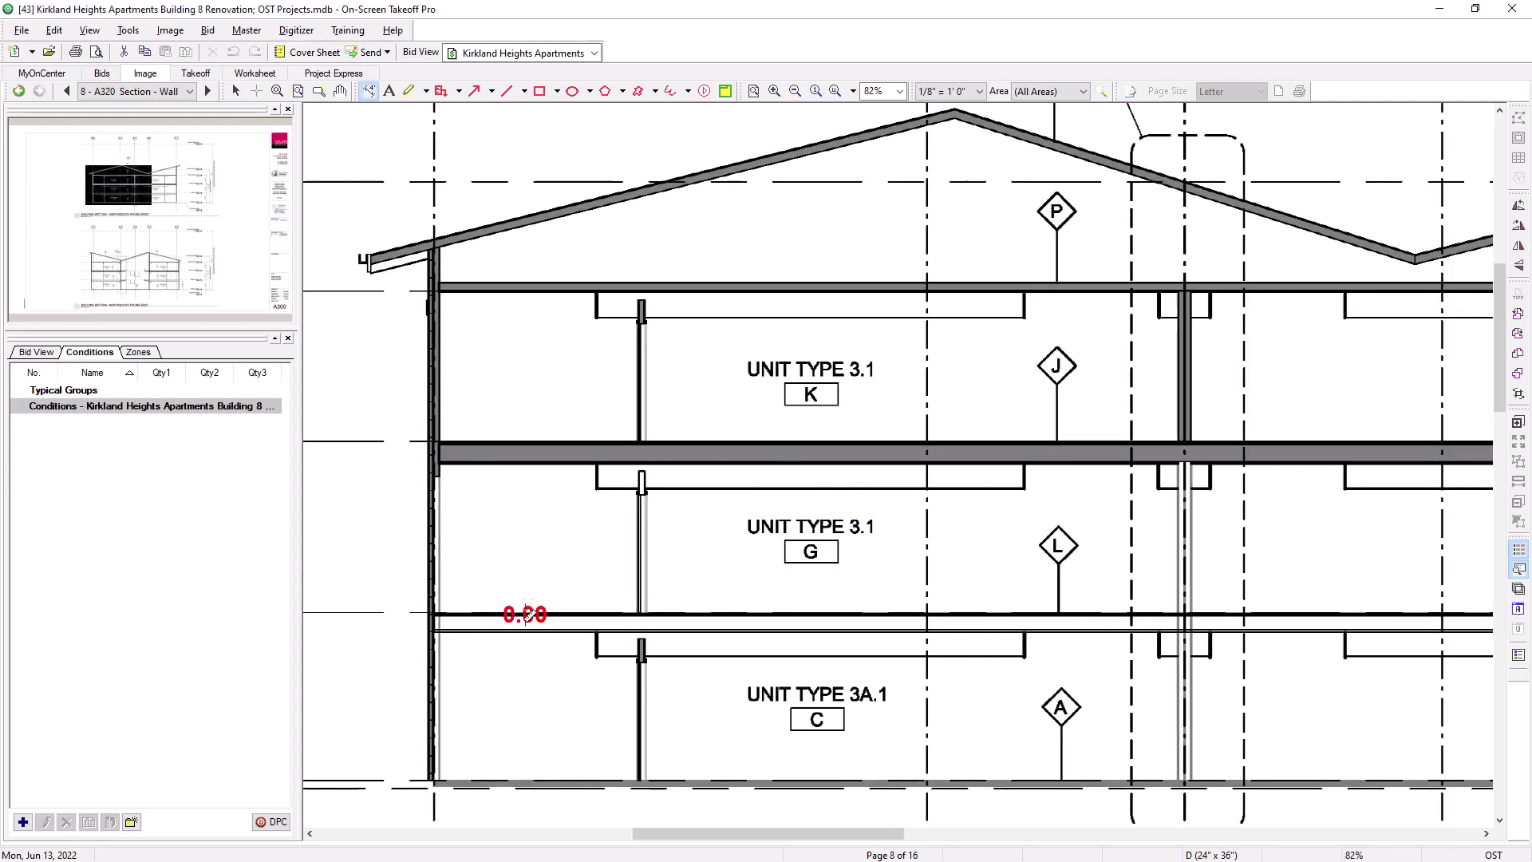
left_click(524, 444)
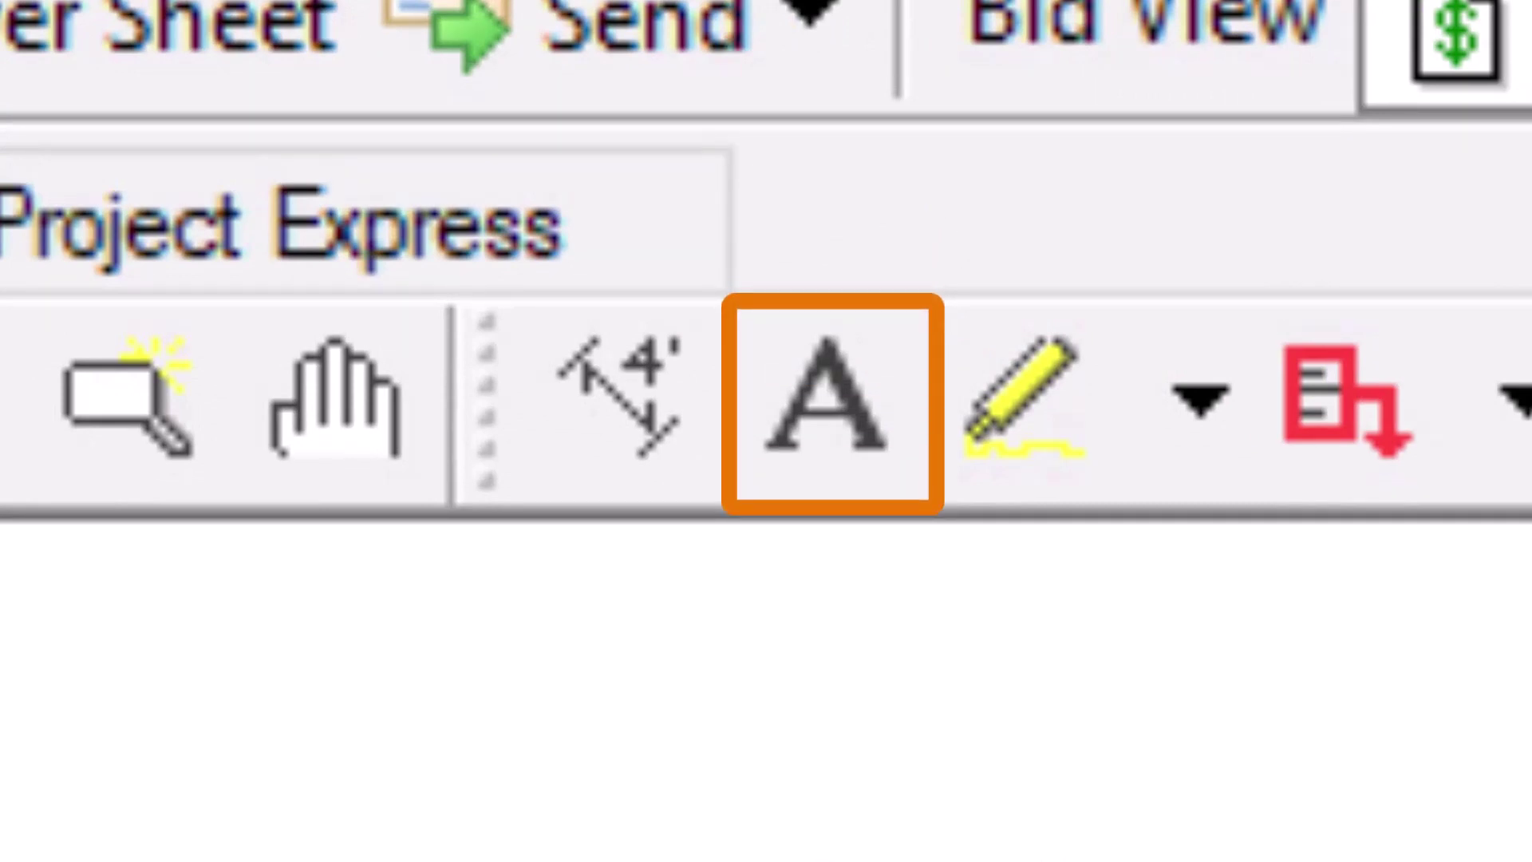
Draw a text box above gridline 8.A reading 'RFI#21 - More info needed'.
left_click(877, 447)
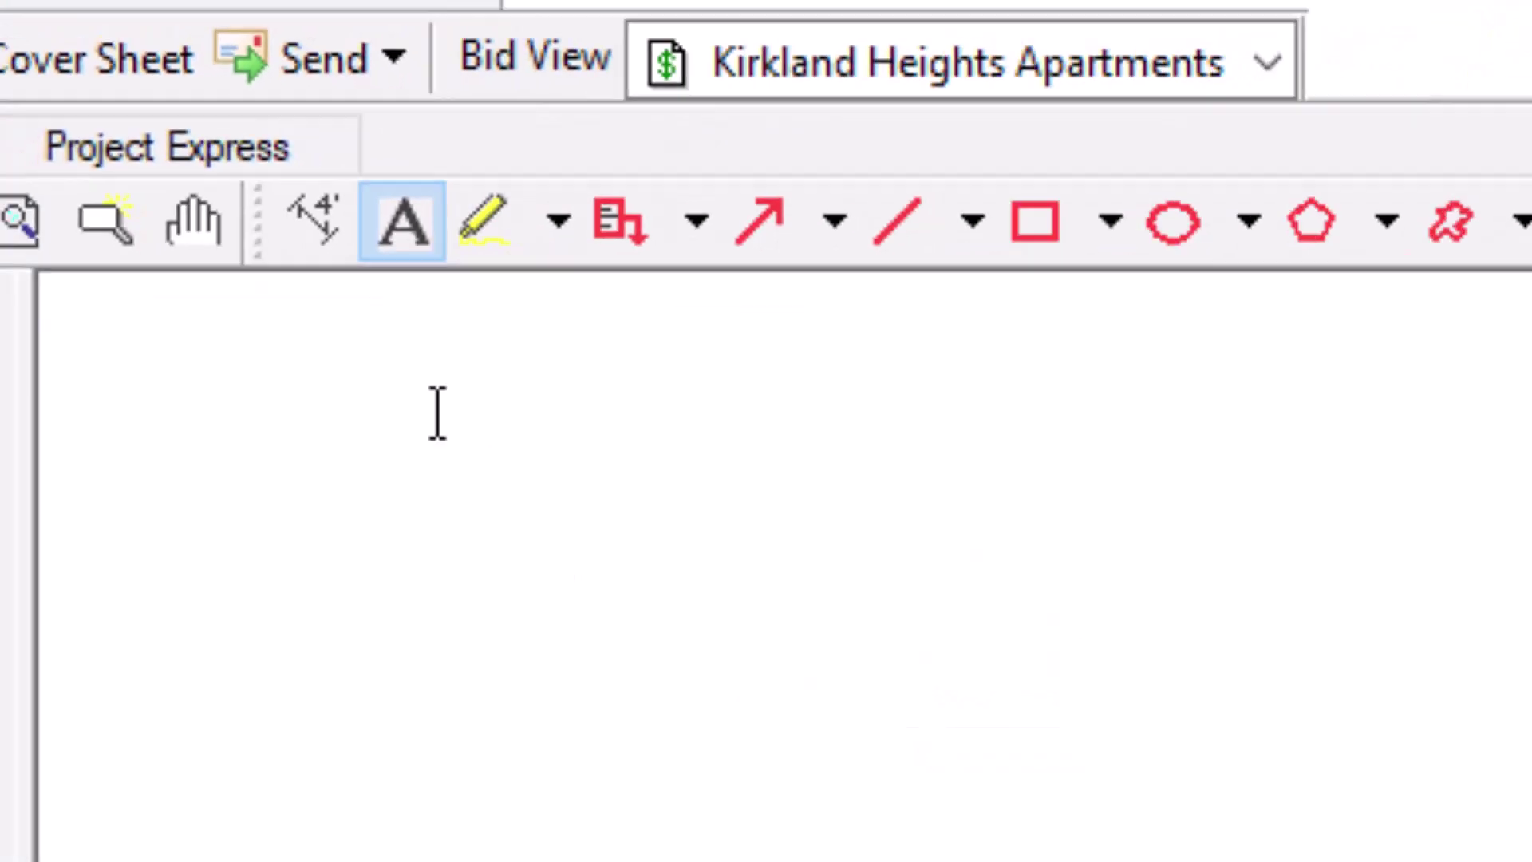
left_click_drag(206, 178, 1142, 467)
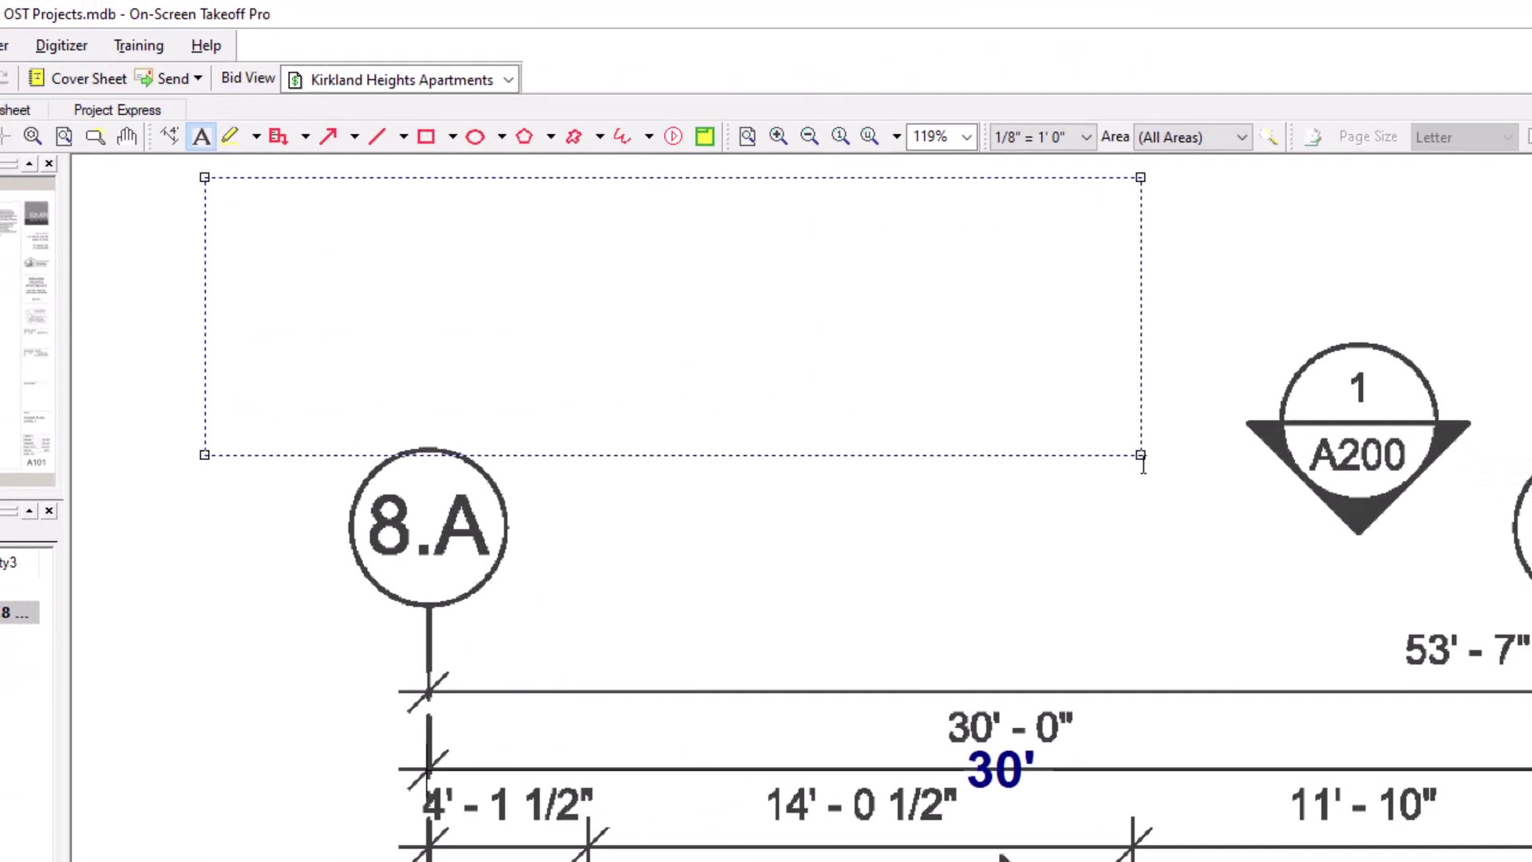
type("RFI#21 - More info needed")
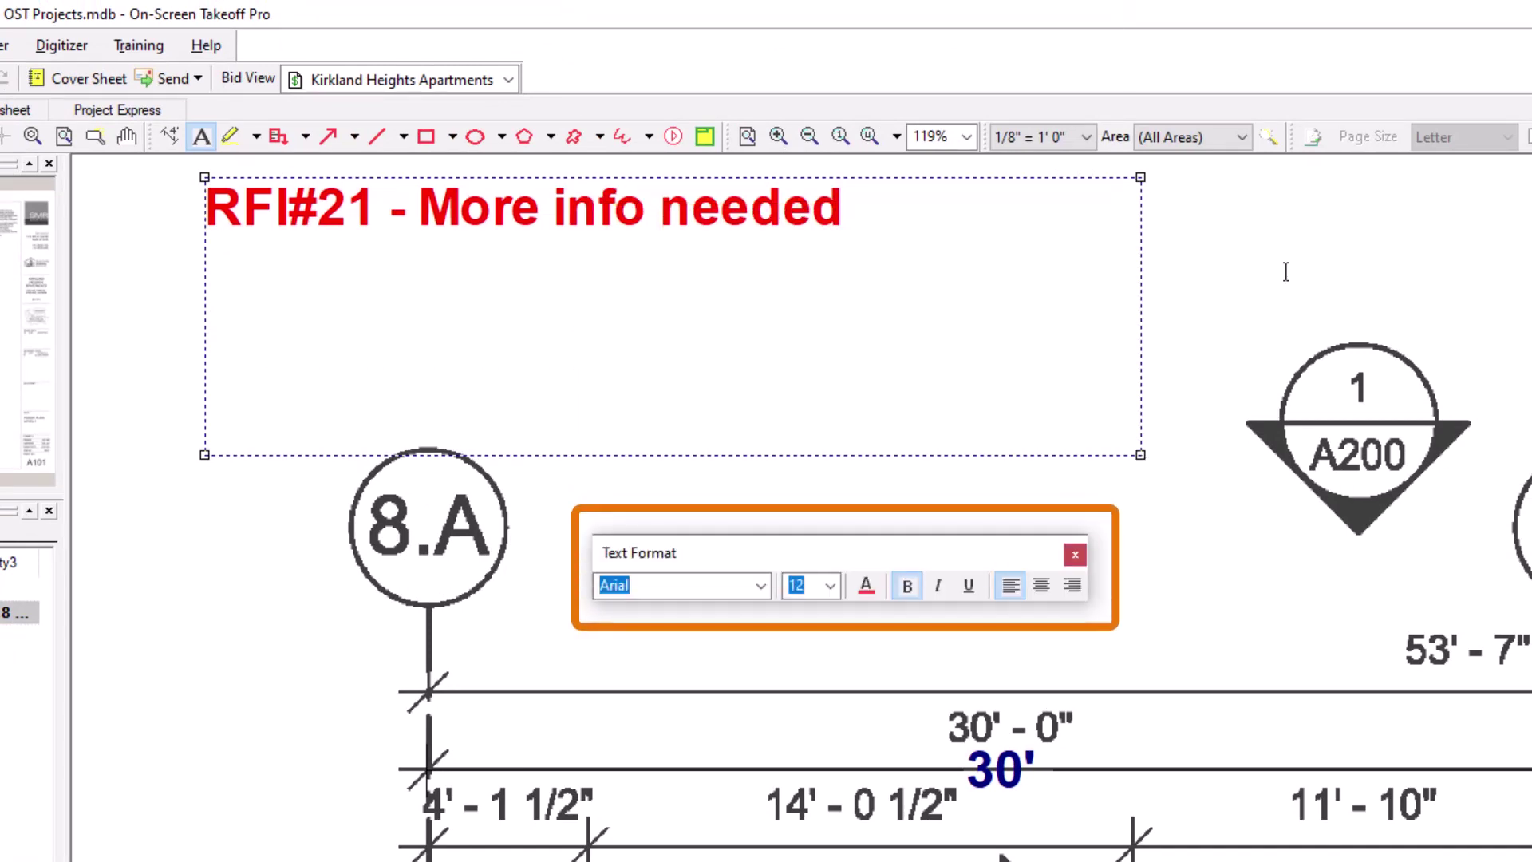
Format the note as Arial 12, bold, italic, underlined and centred.
left_click(761, 587)
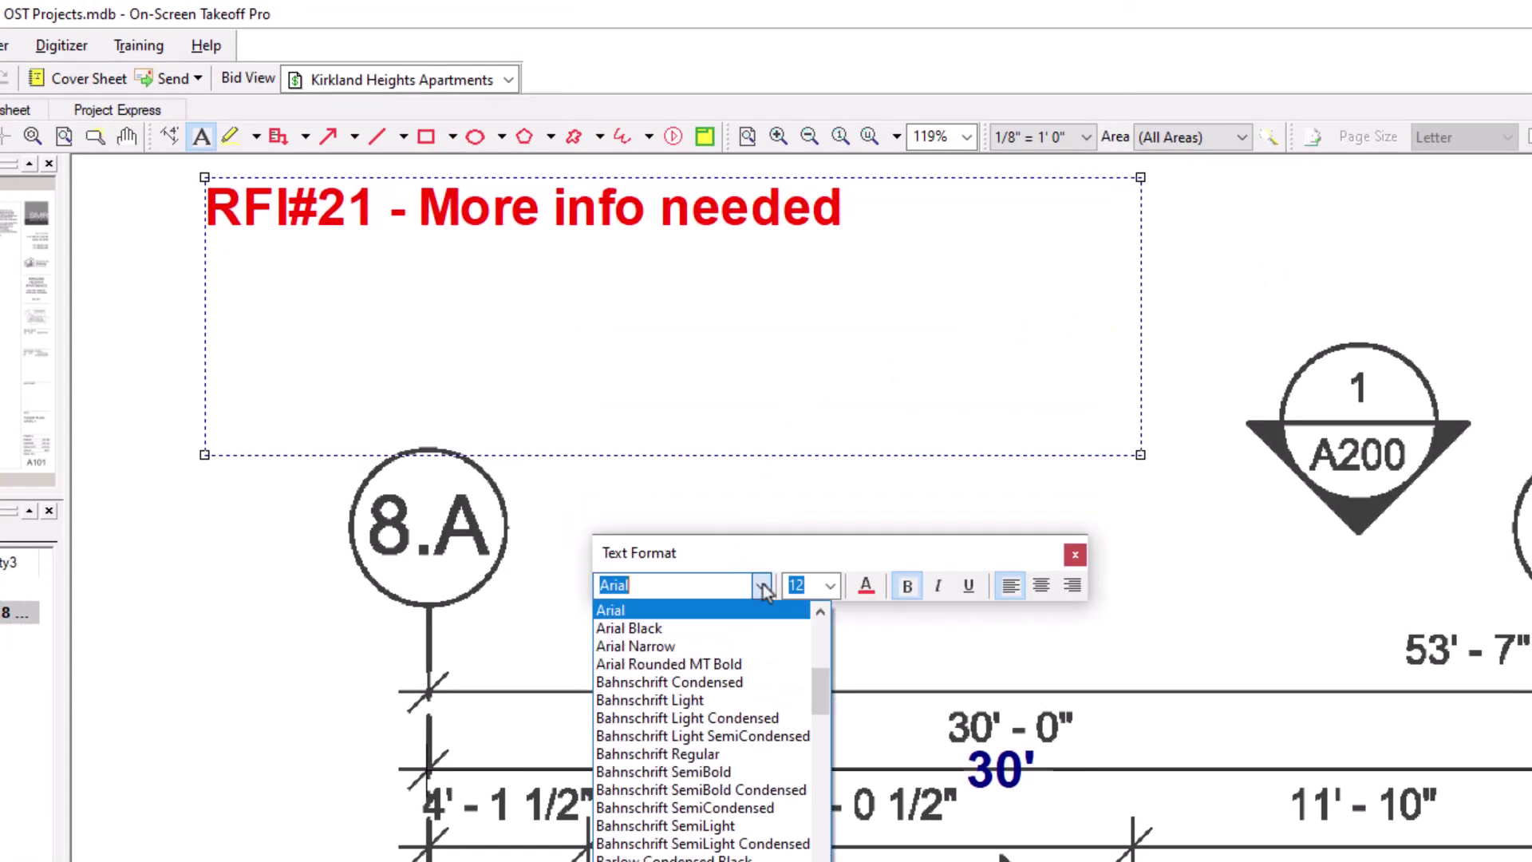
left_click(762, 589)
left_click(831, 587)
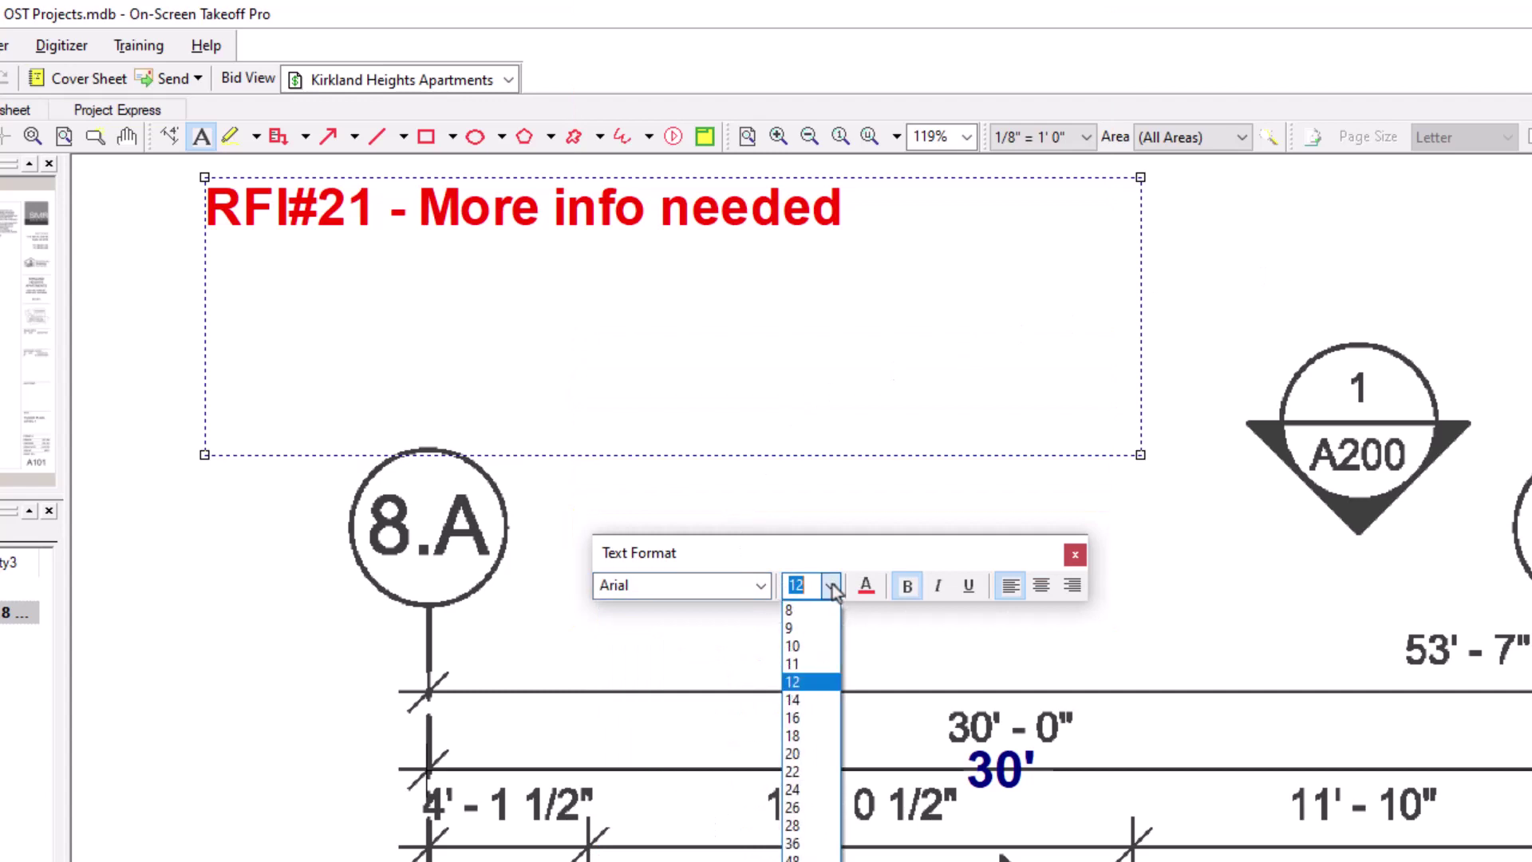
left_click(831, 586)
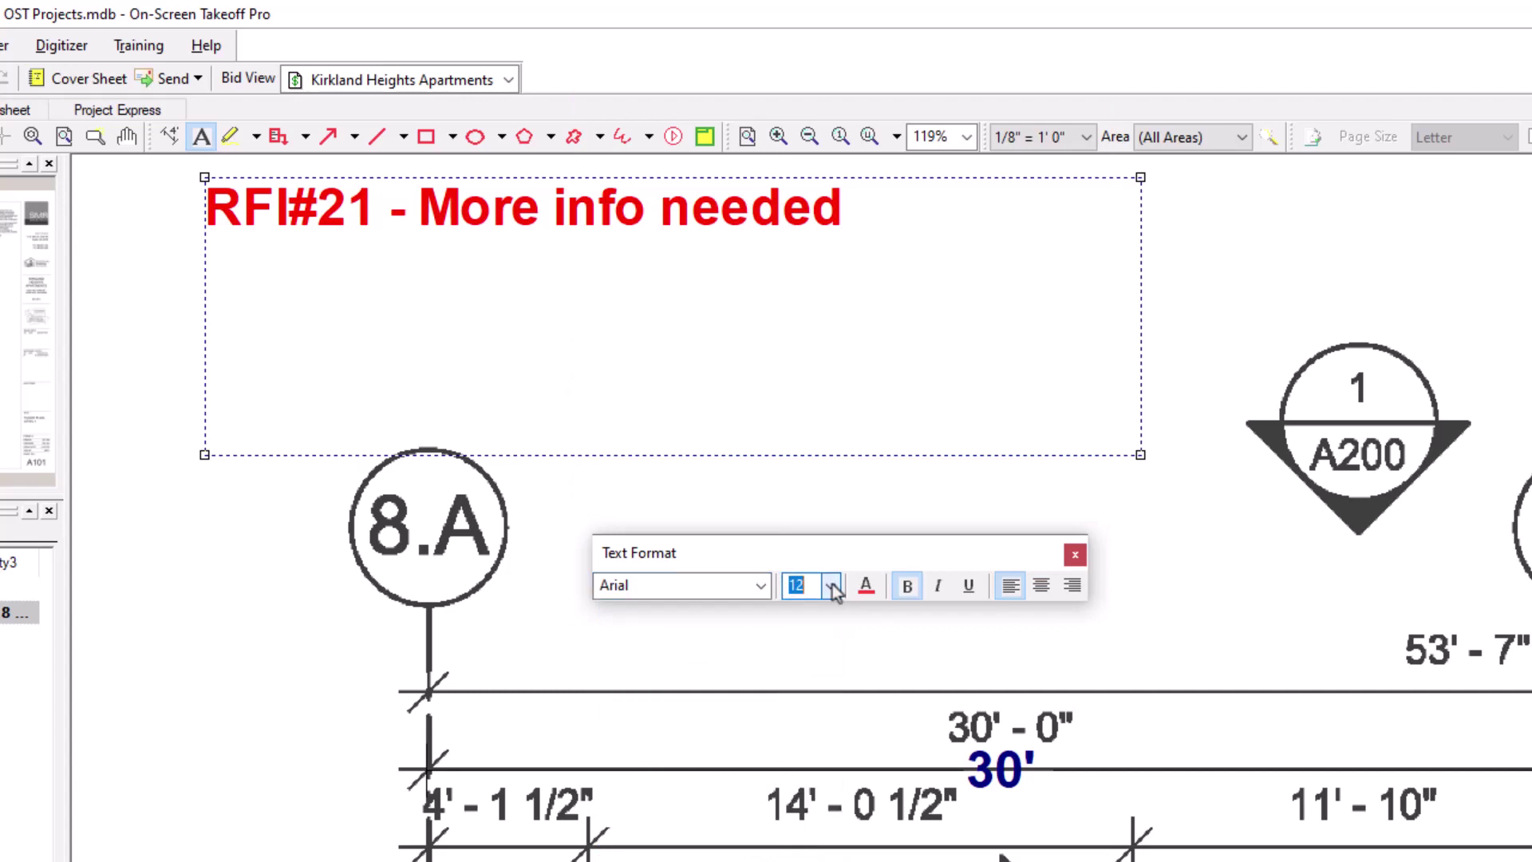
left_click(912, 588)
left_click(912, 588)
left_click(939, 587)
left_click(969, 588)
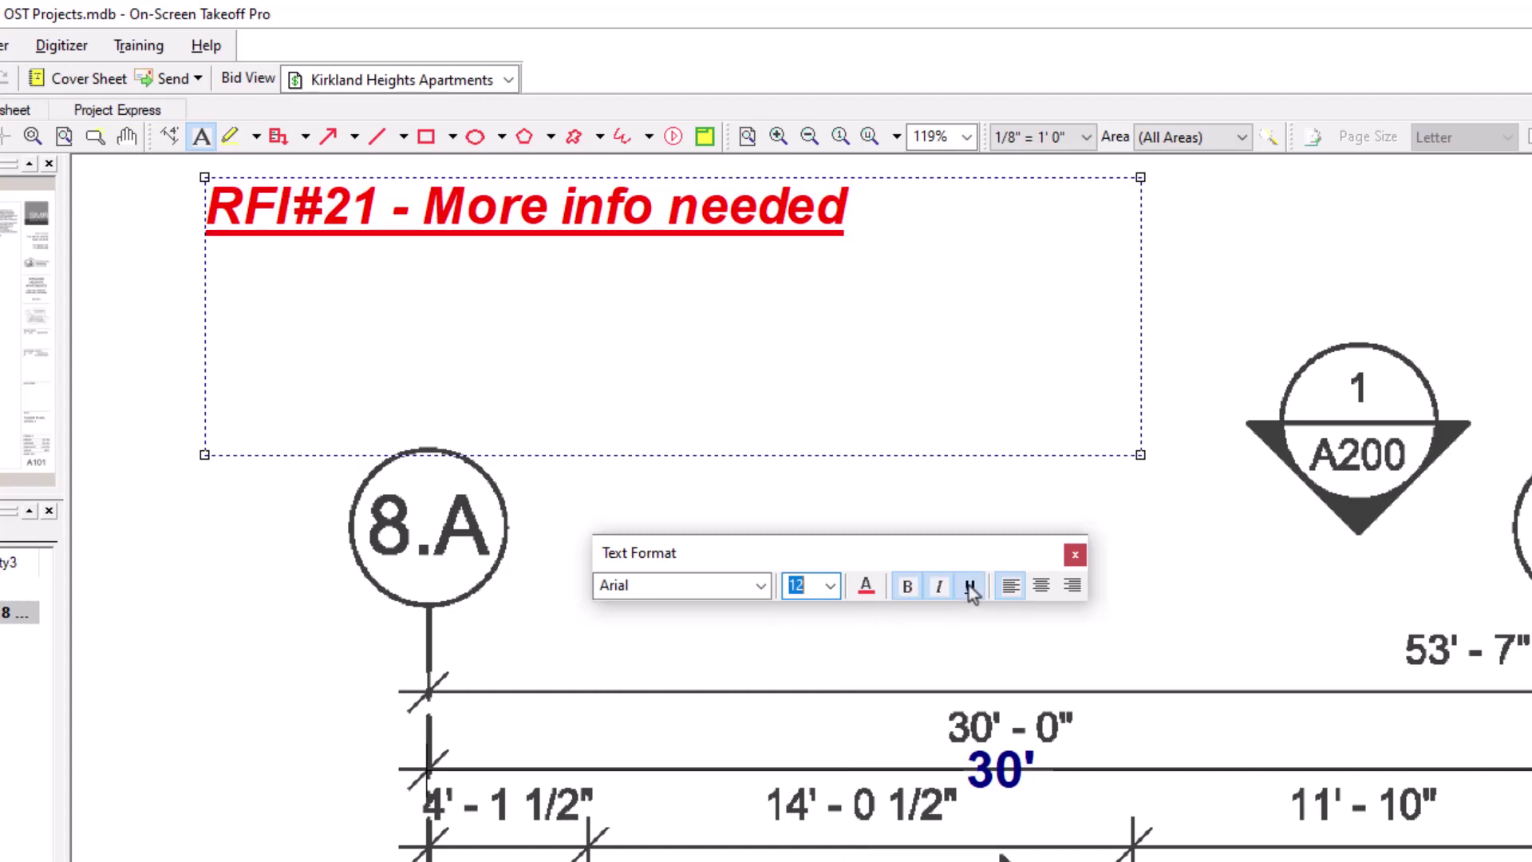
left_click(1040, 587)
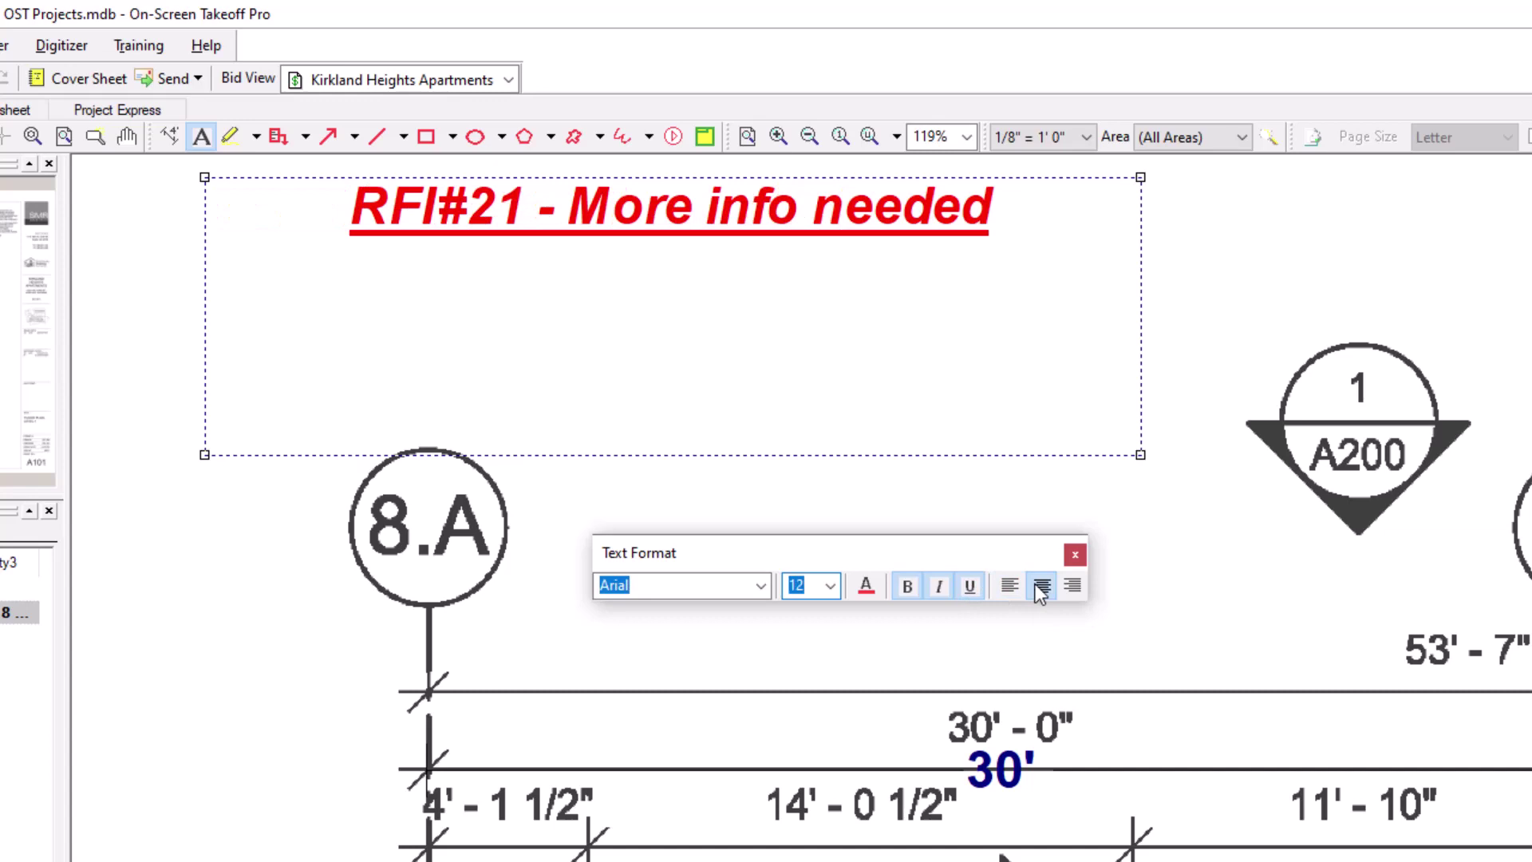
left_click(1075, 554)
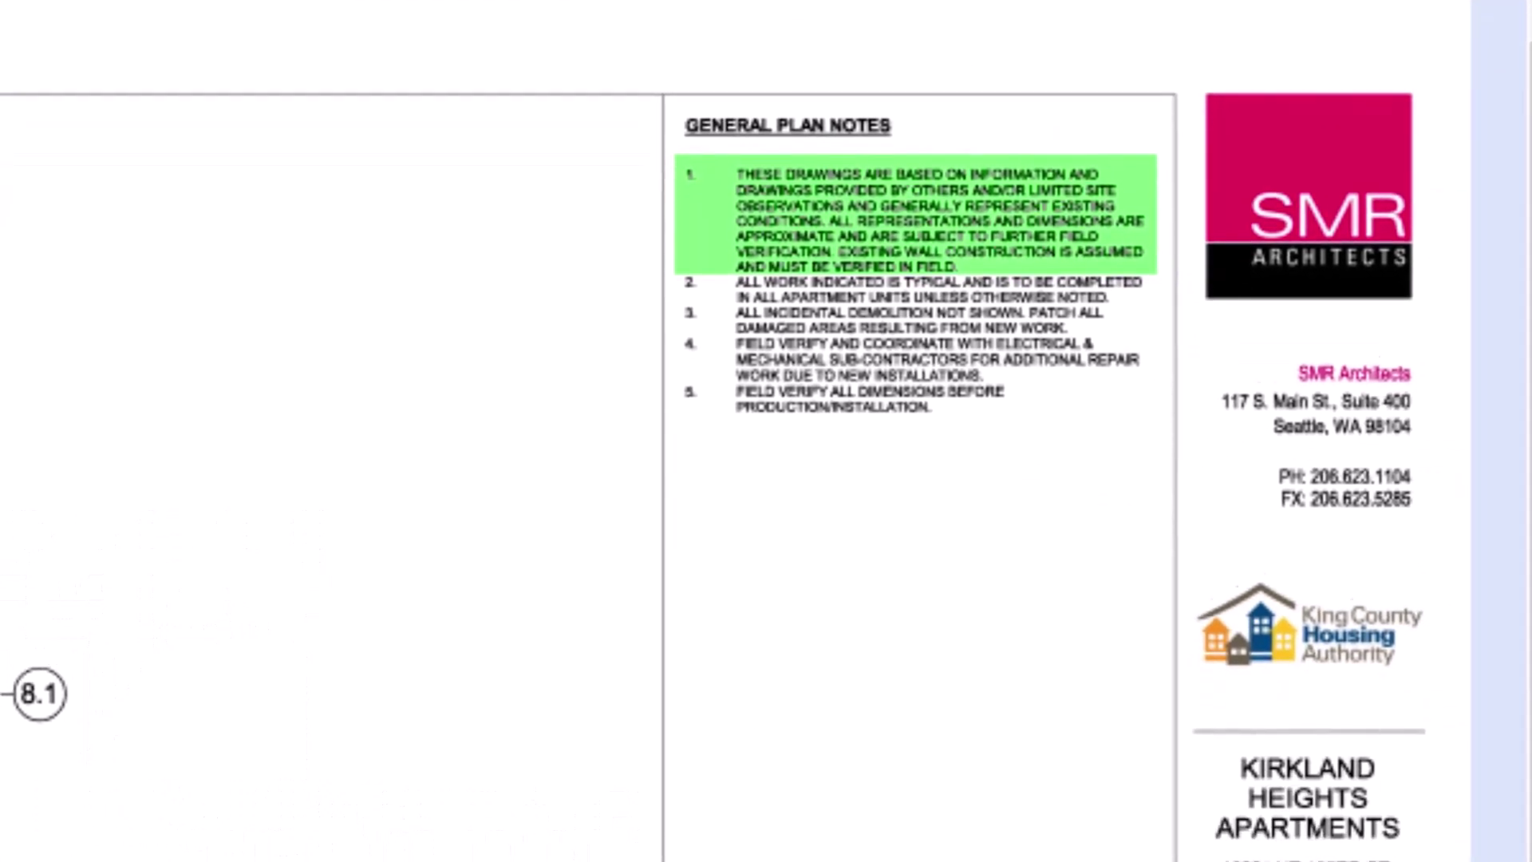
Pick light green highlighting and box the RFI#21 note and the 1/A200 section marker.
left_click_drag(116, 365, 136, 517)
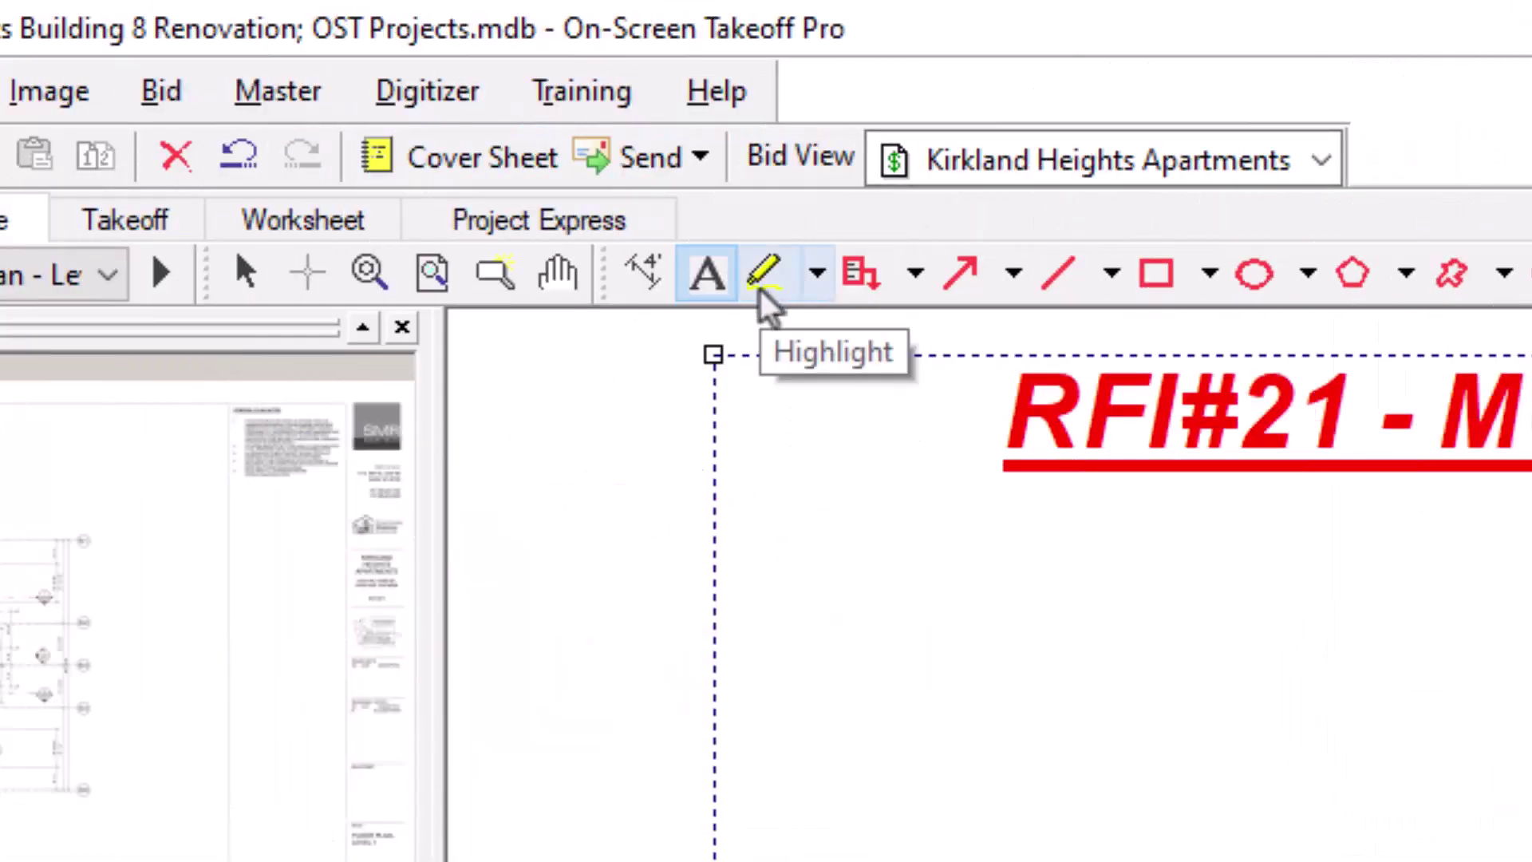
left_click(821, 274)
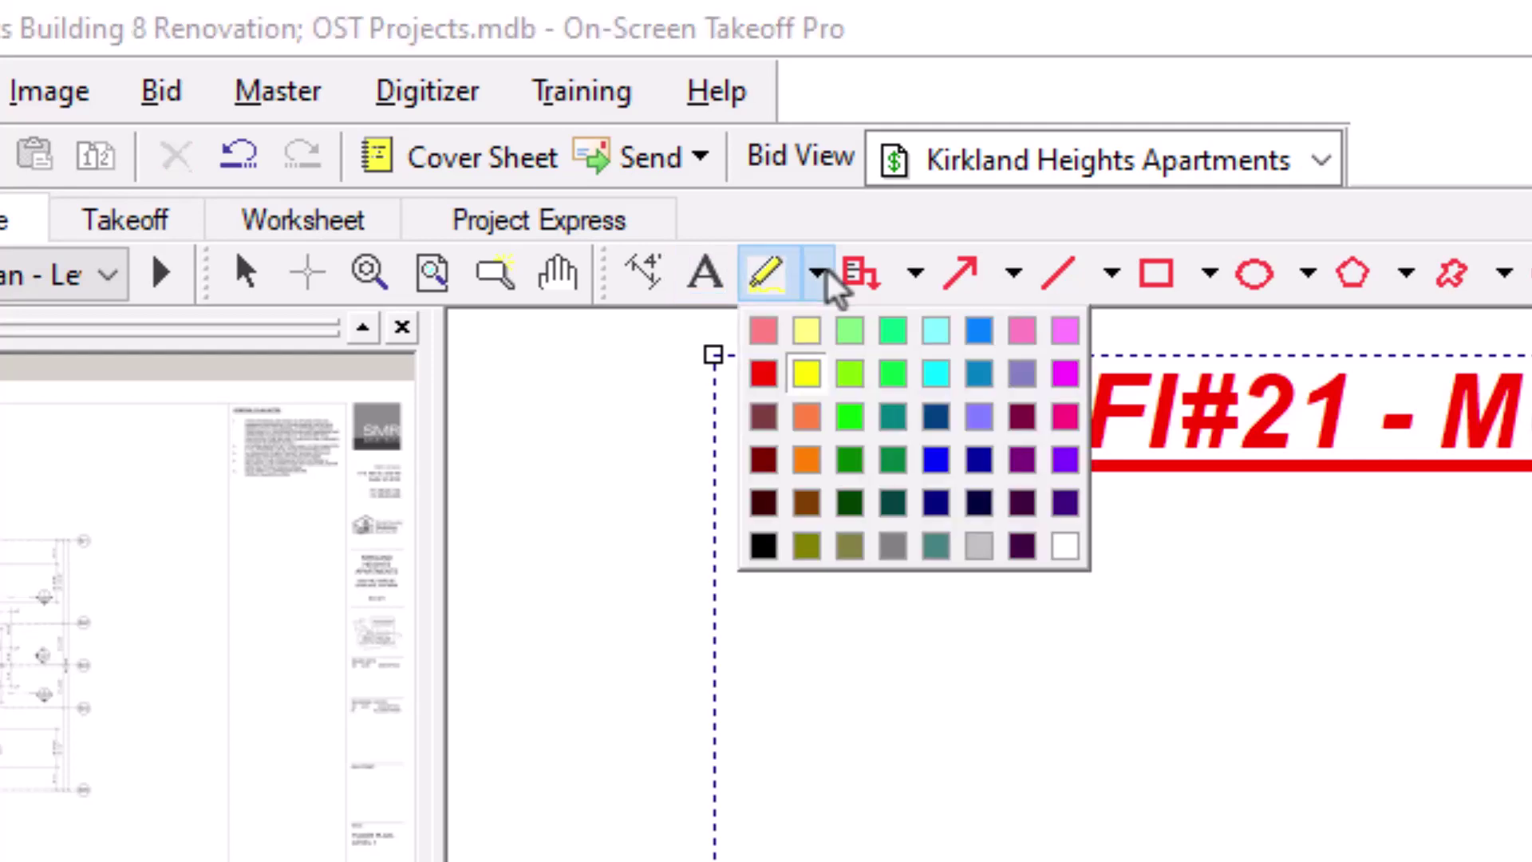
left_click(848, 329)
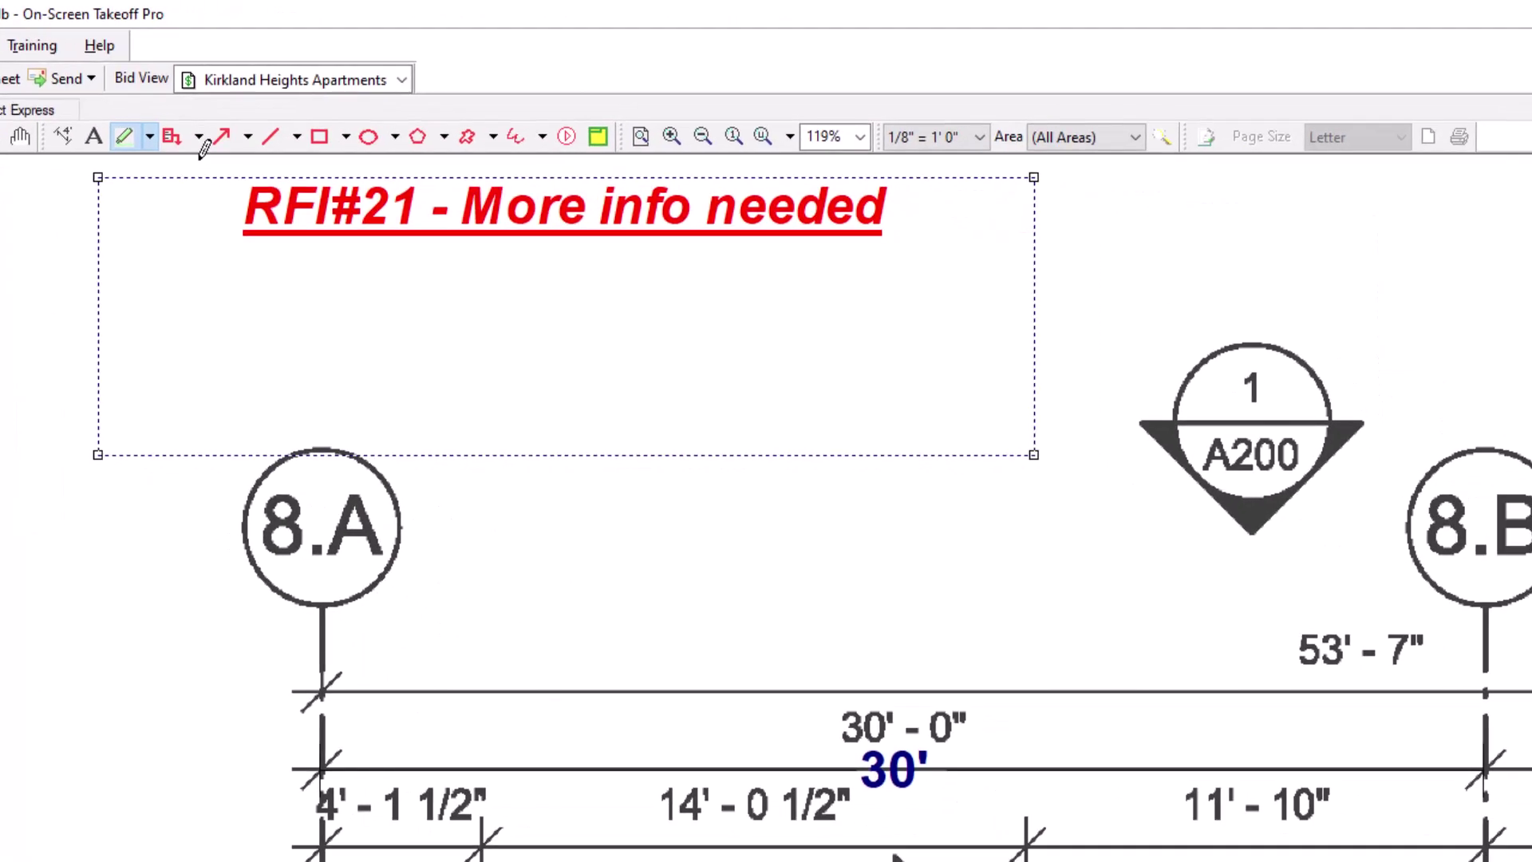
left_click_drag(198, 171, 942, 274)
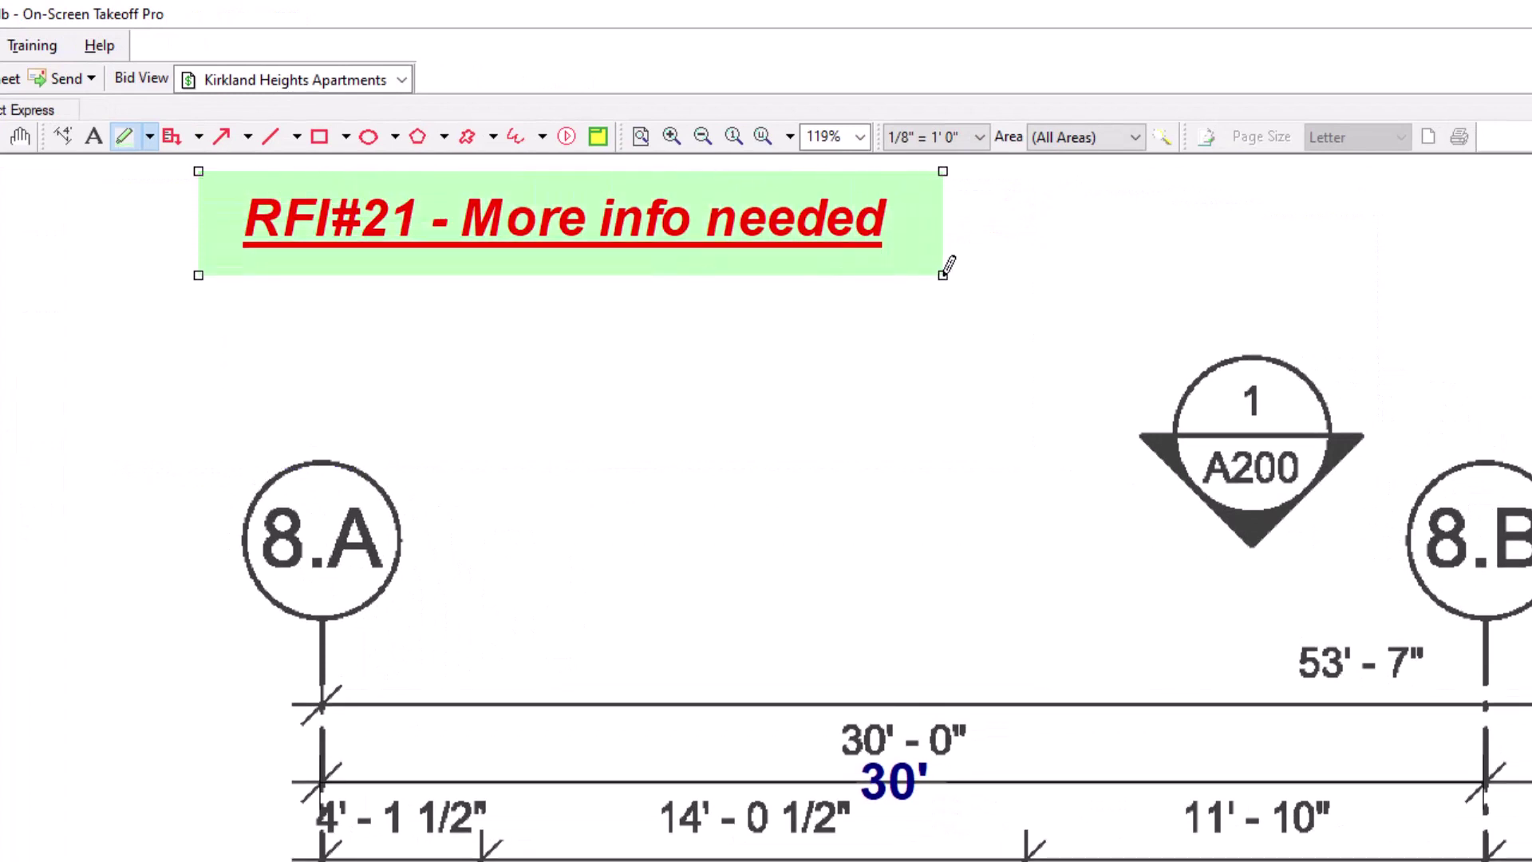
left_click_drag(1109, 327, 1396, 571)
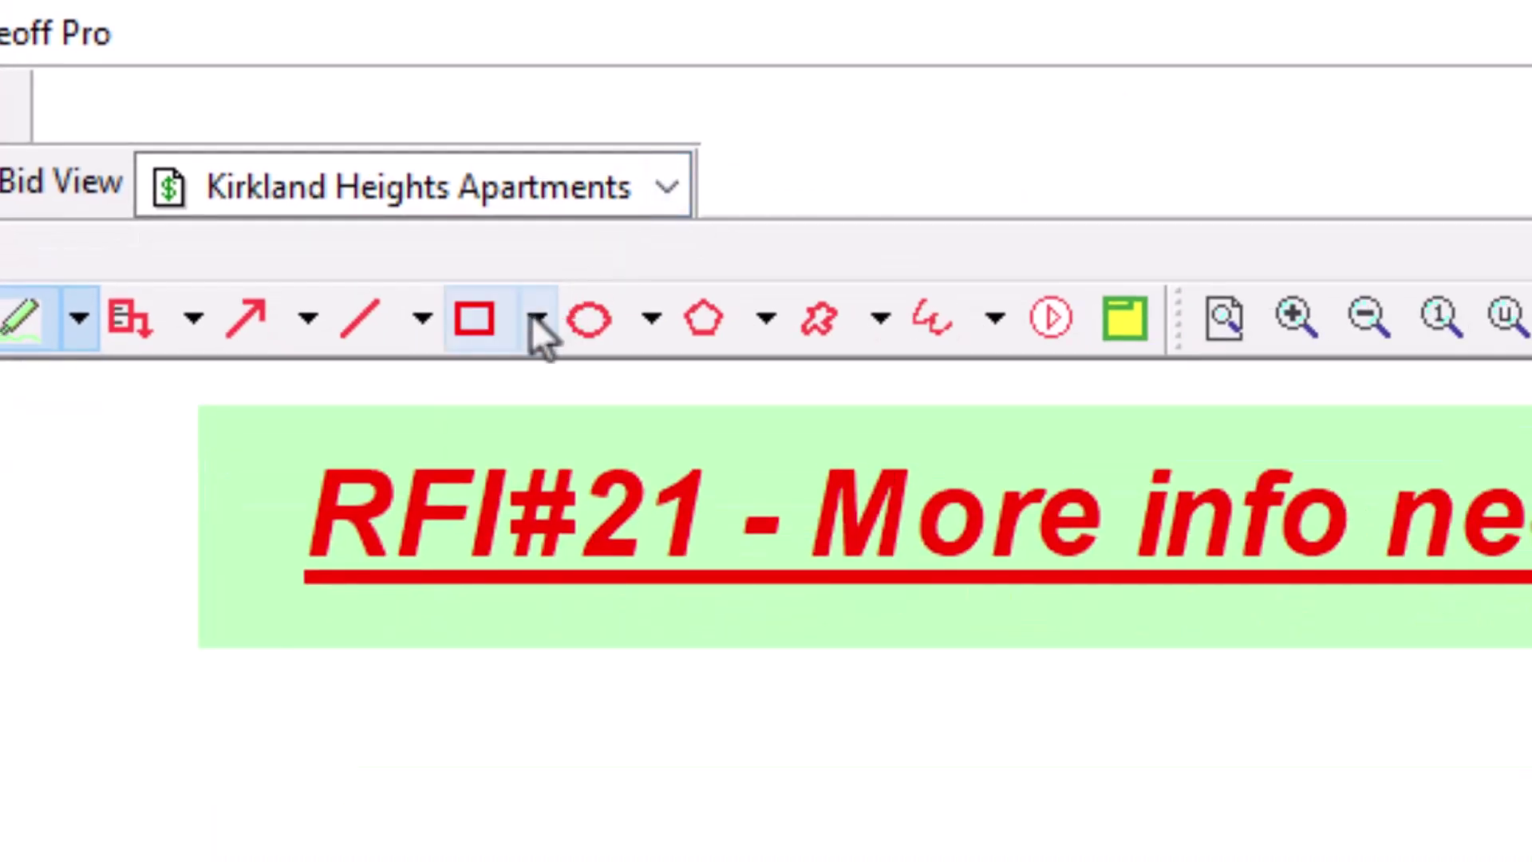
Set the Rectangle tool's colour to light green, leaving its line width unchanged.
left_click(535, 319)
left_click(531, 375)
left_click(558, 380)
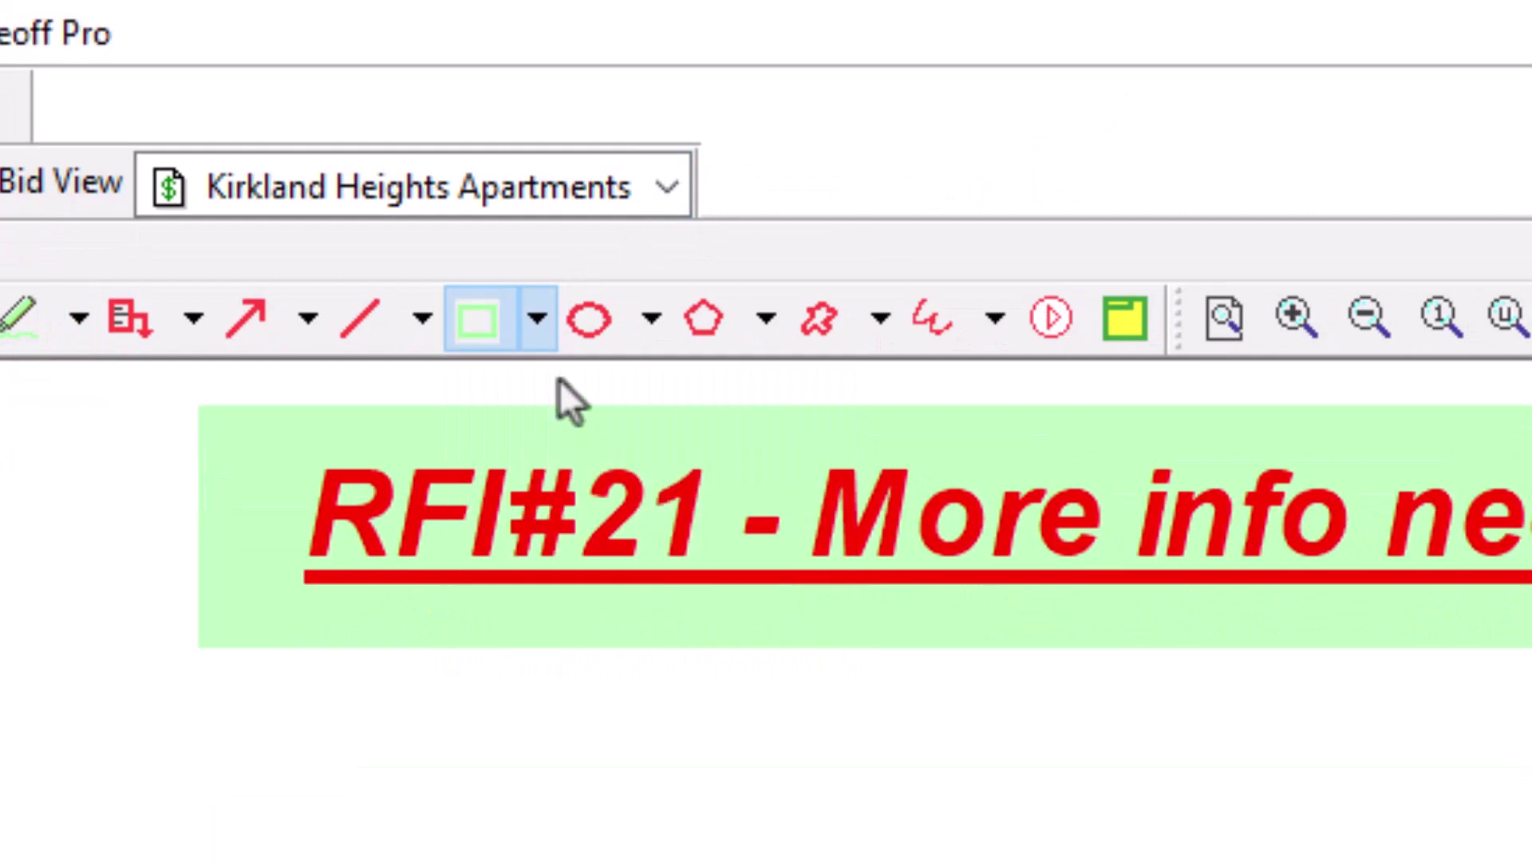
left_click(537, 319)
mouse_move(562, 440)
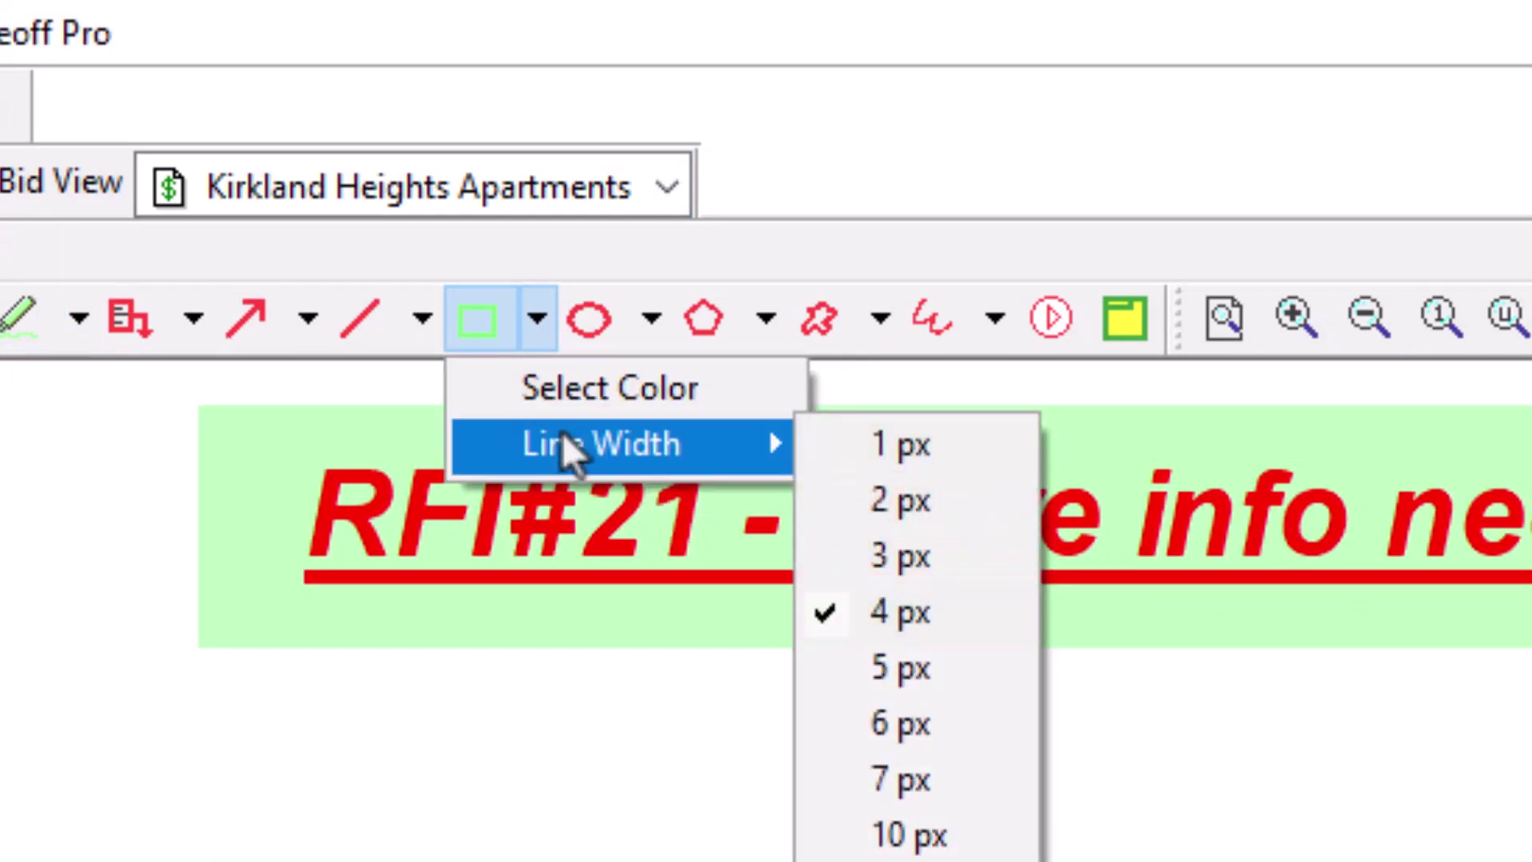
key("Escape")
key("Escape")
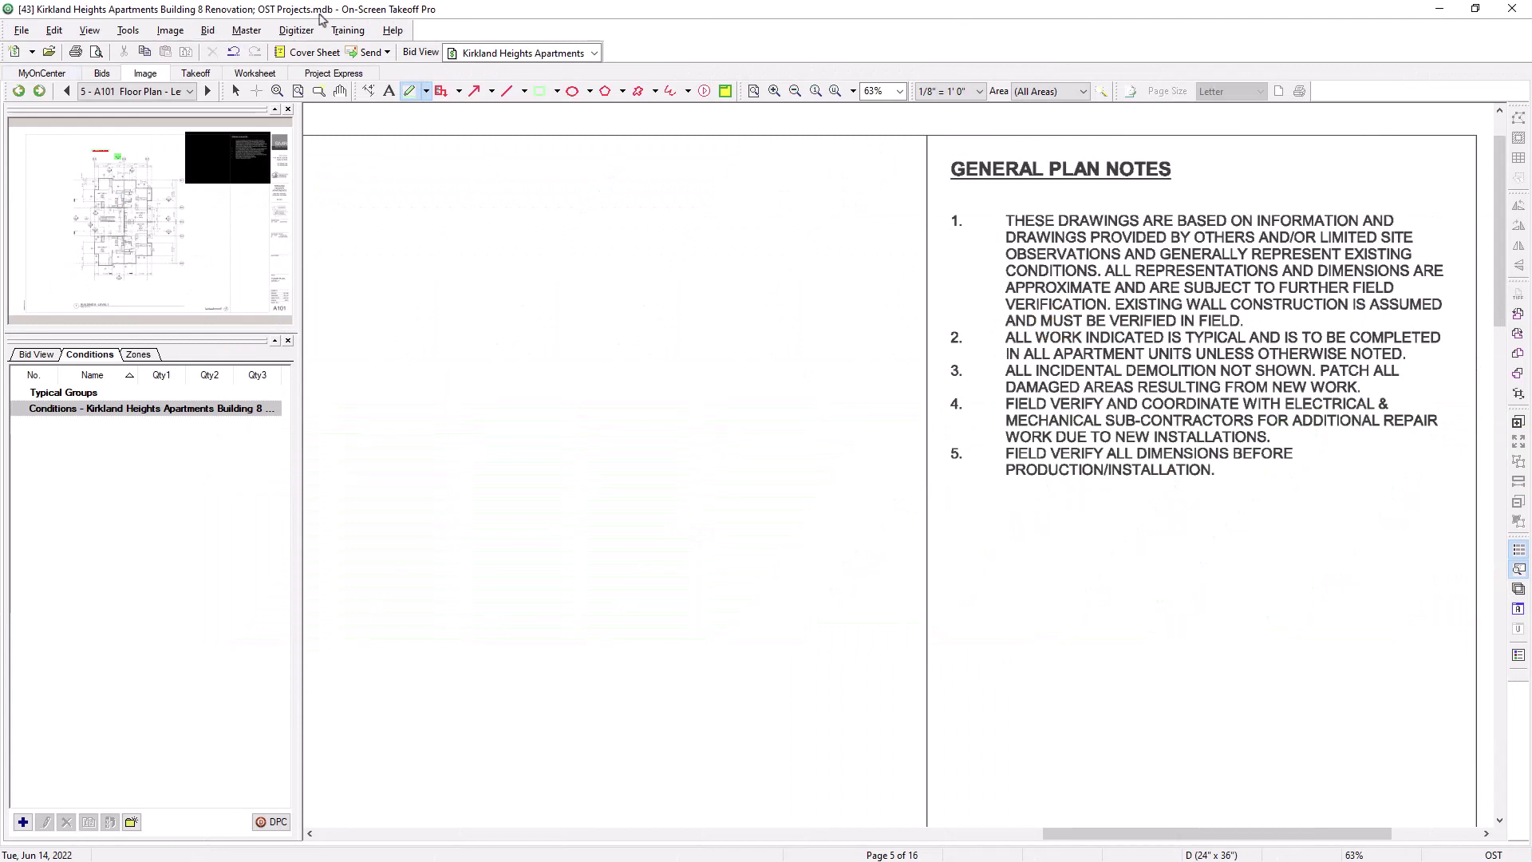
Place a callout pointing at General Plan Note 1 reading 'Pay attention to this!'.
left_click(444, 93)
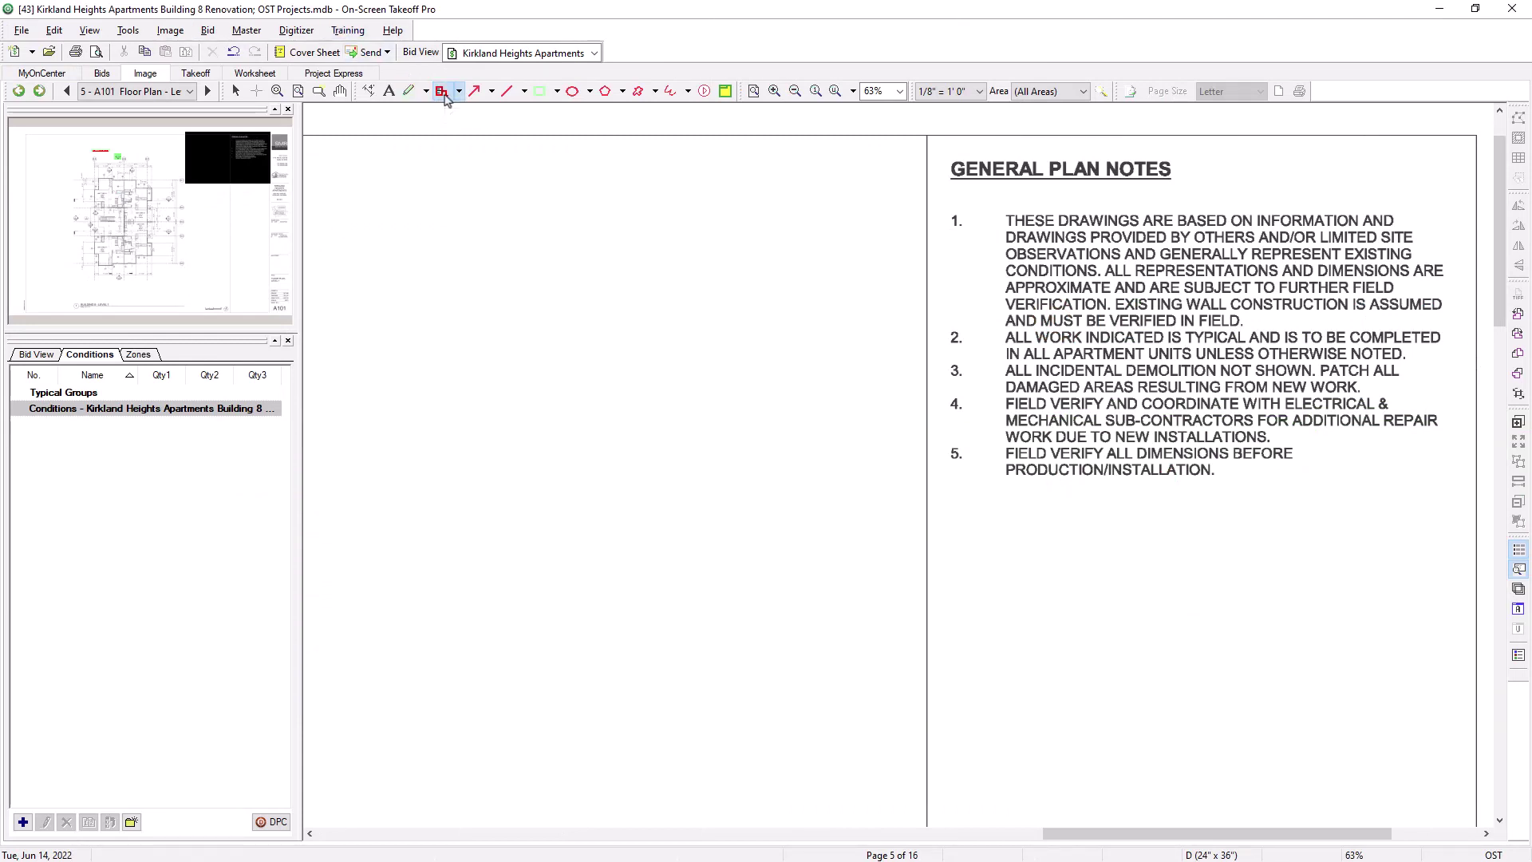
left_click(999, 260)
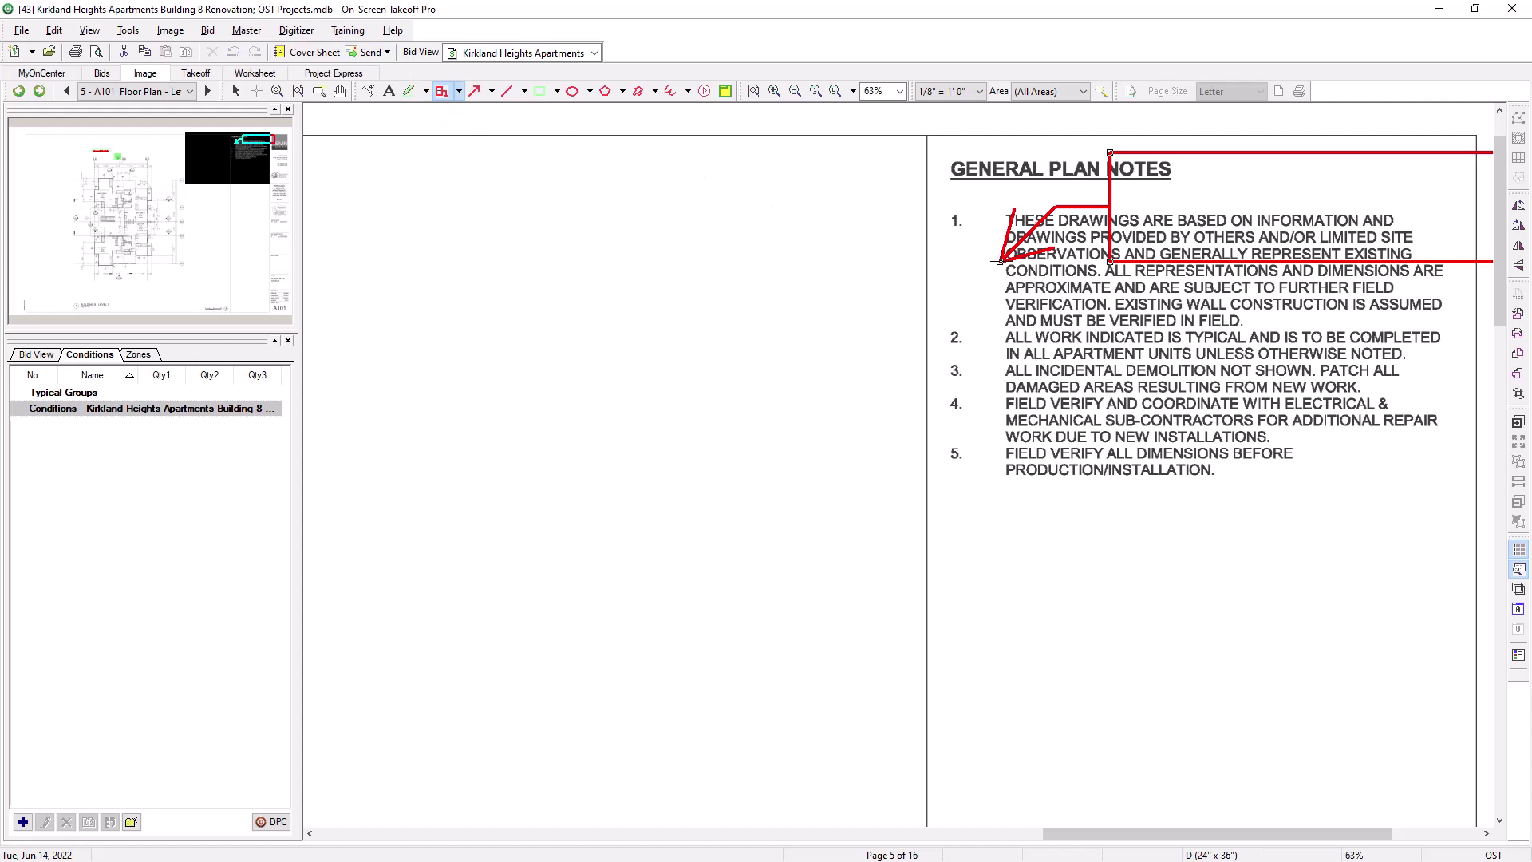
left_click(578, 375)
type("Pa")
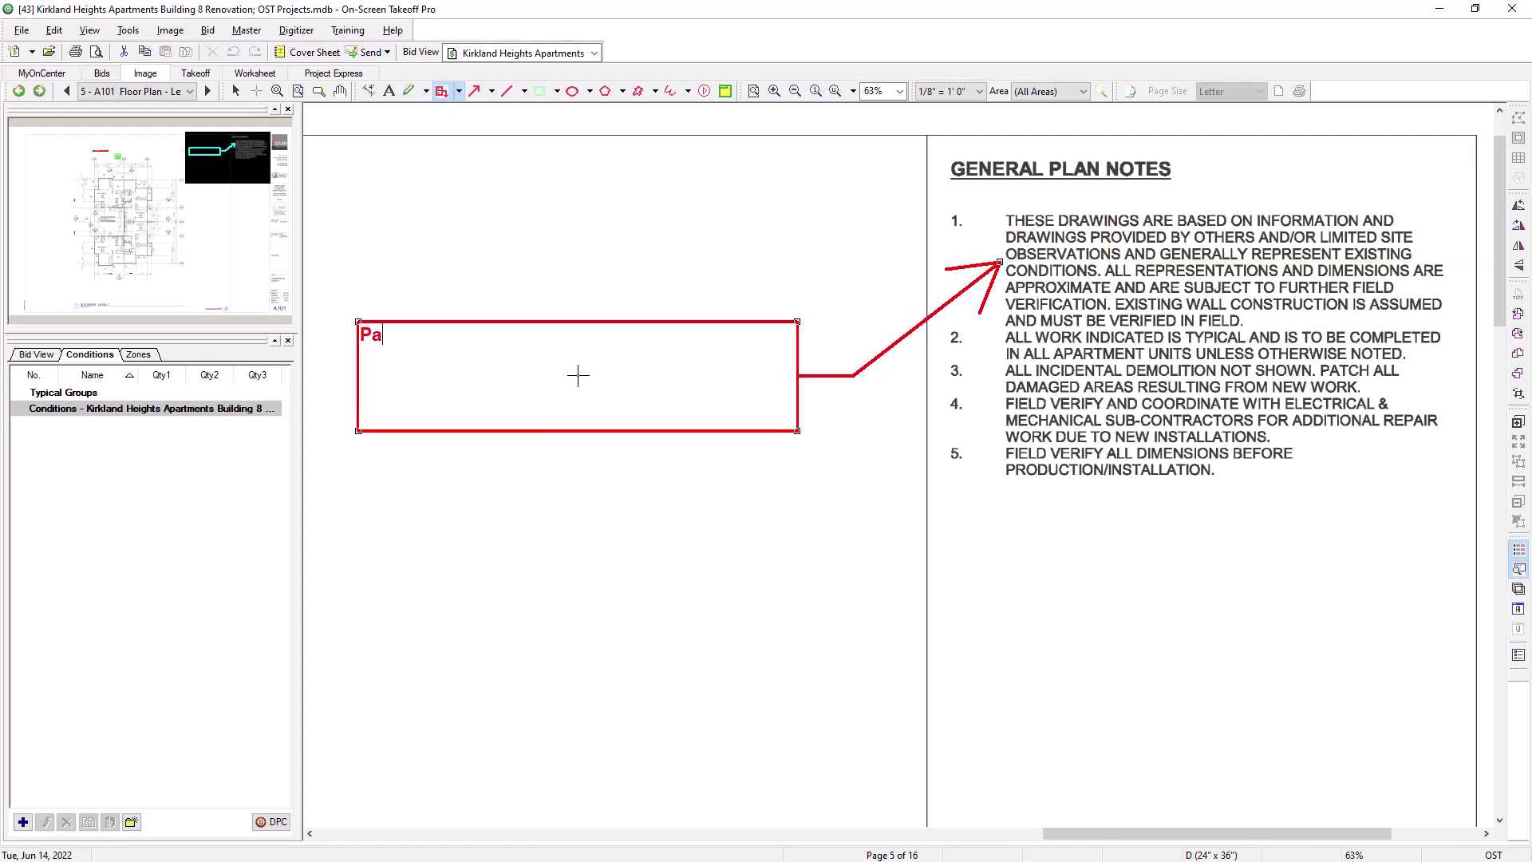
type("y attention to this!")
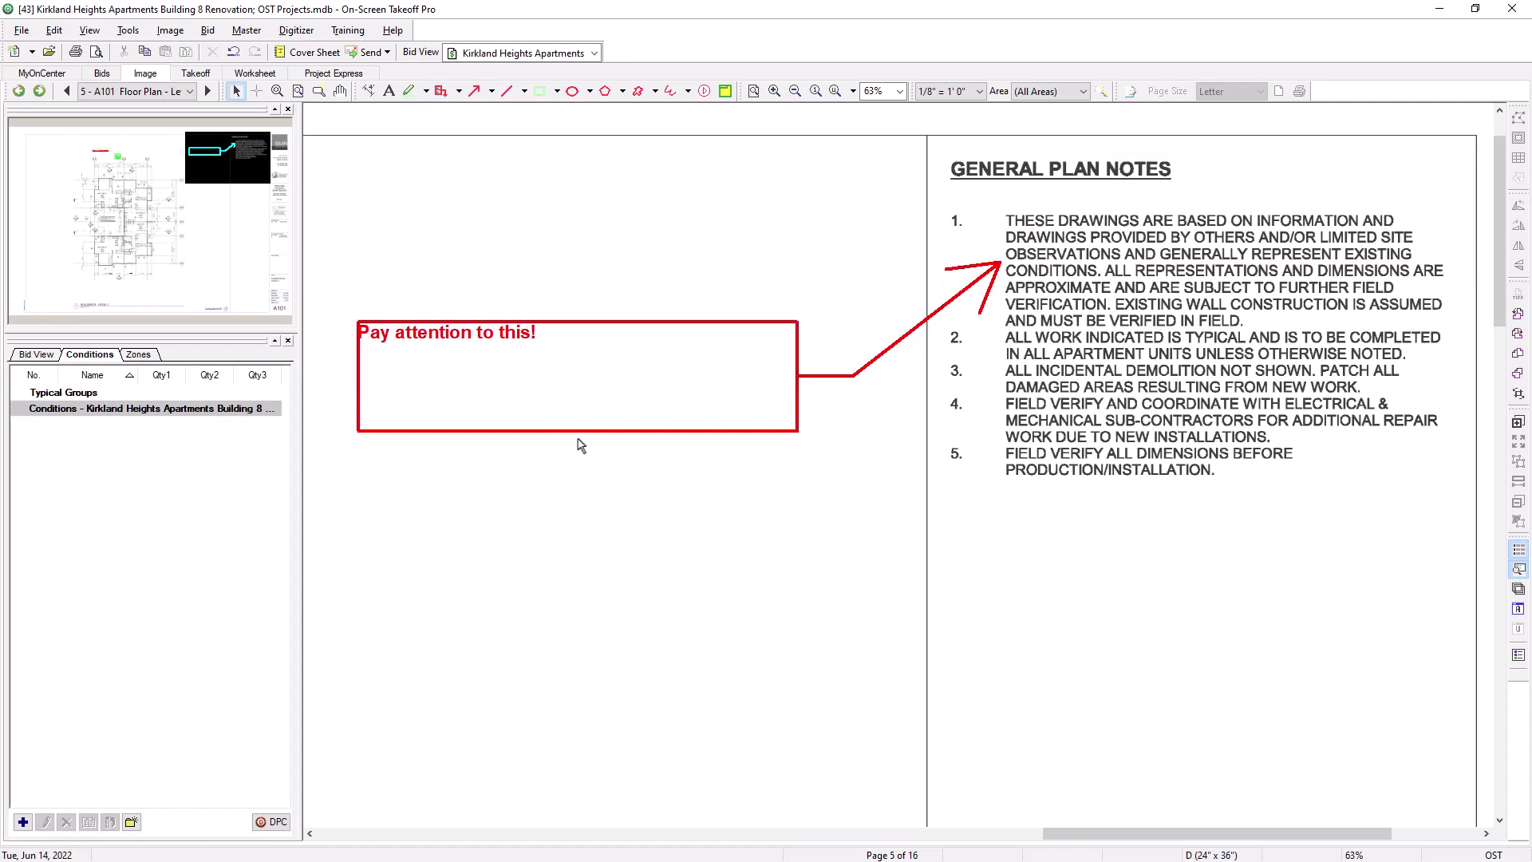
Enlarge the callout text to size 26.
left_click(579, 430)
left_click(809, 390)
left_click(790, 541)
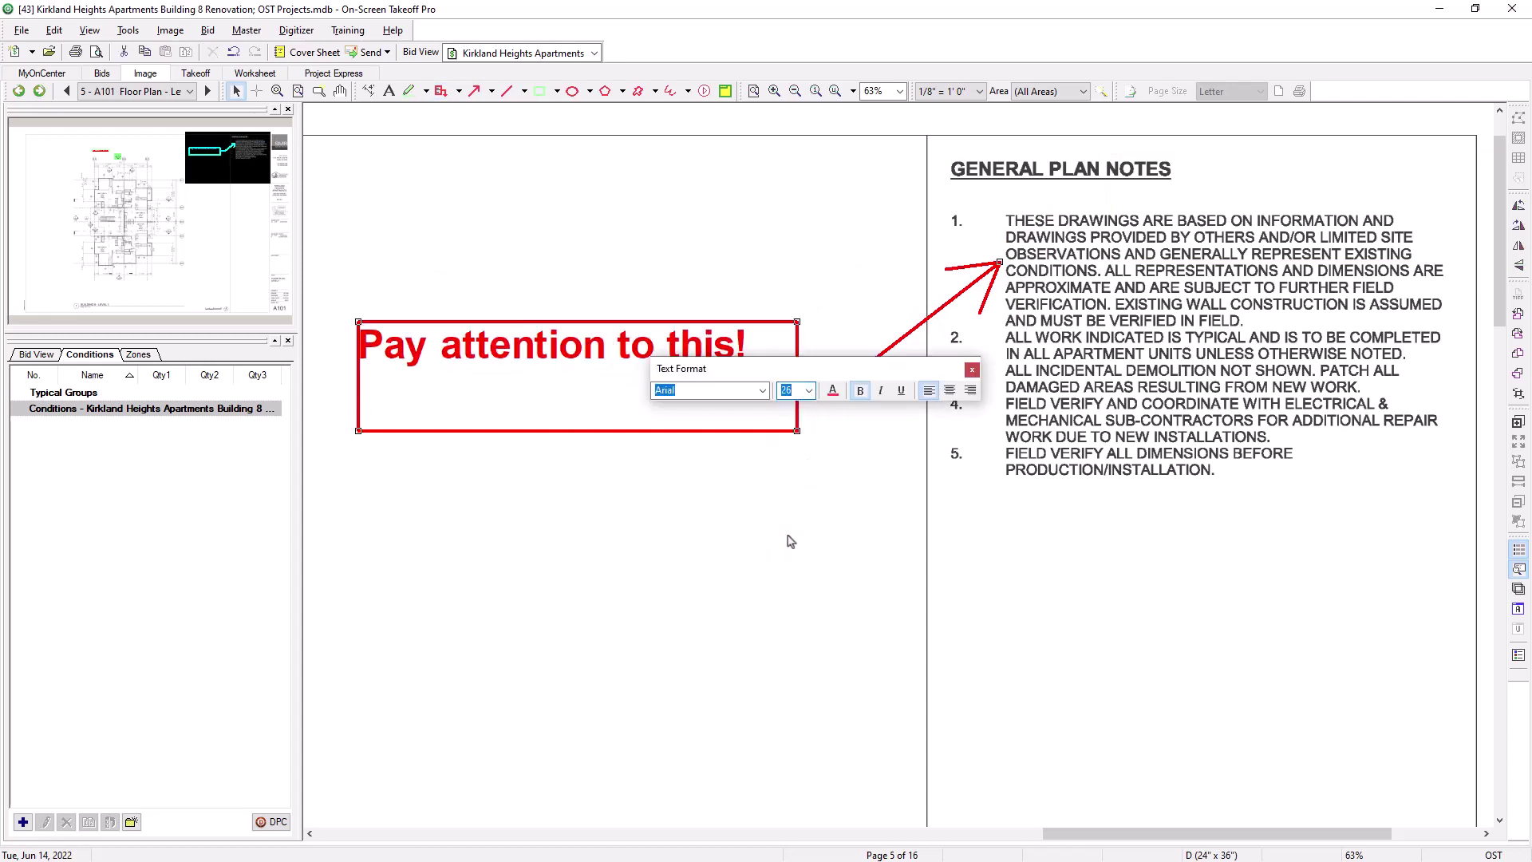
left_click(971, 369)
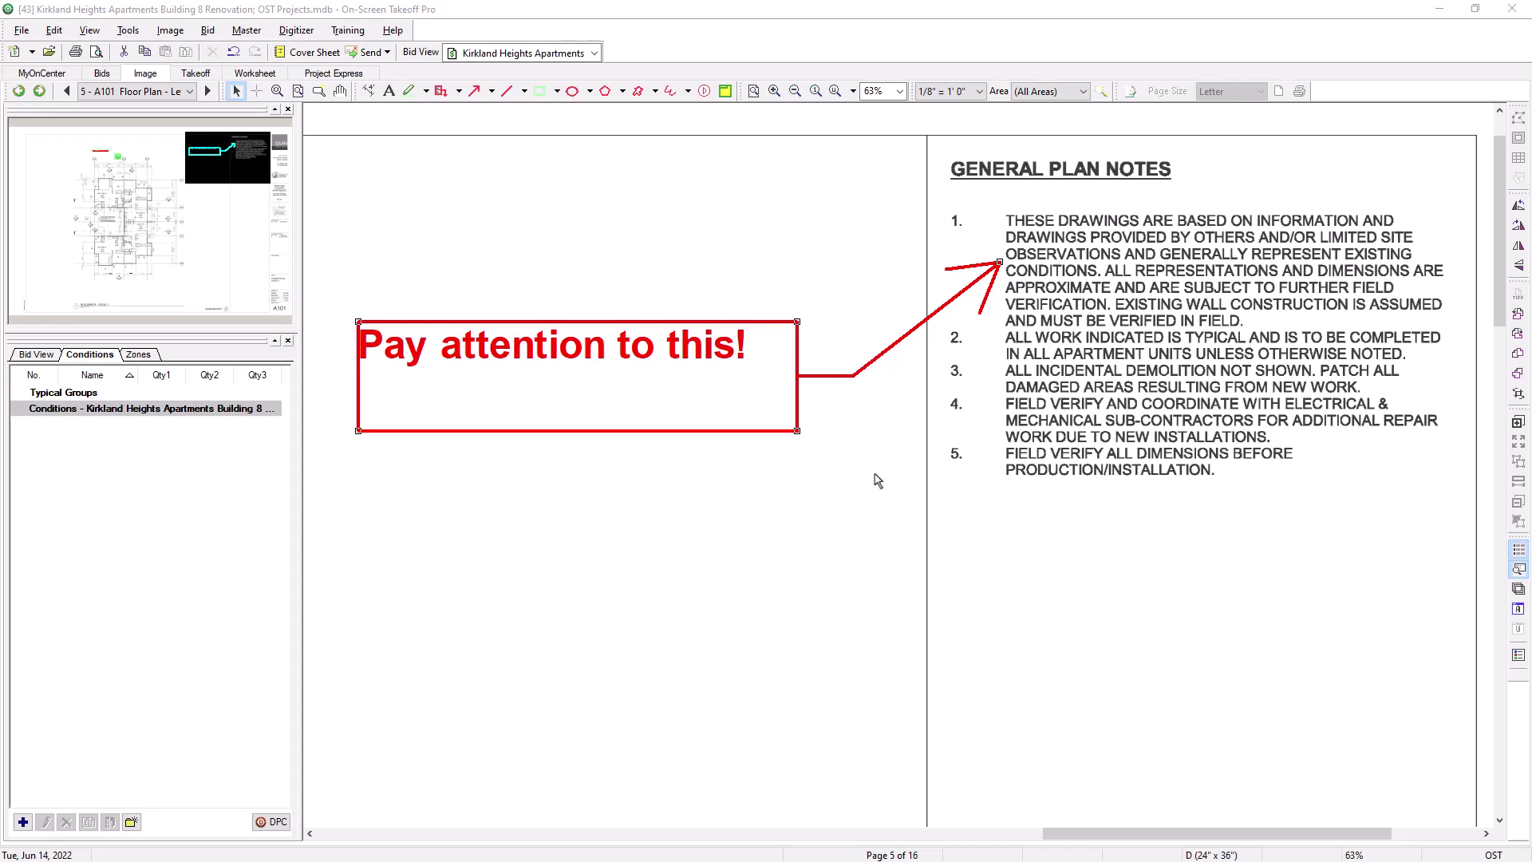
Draw a second arrow to General Note 1 and a red line below the callout.
left_click(475, 91)
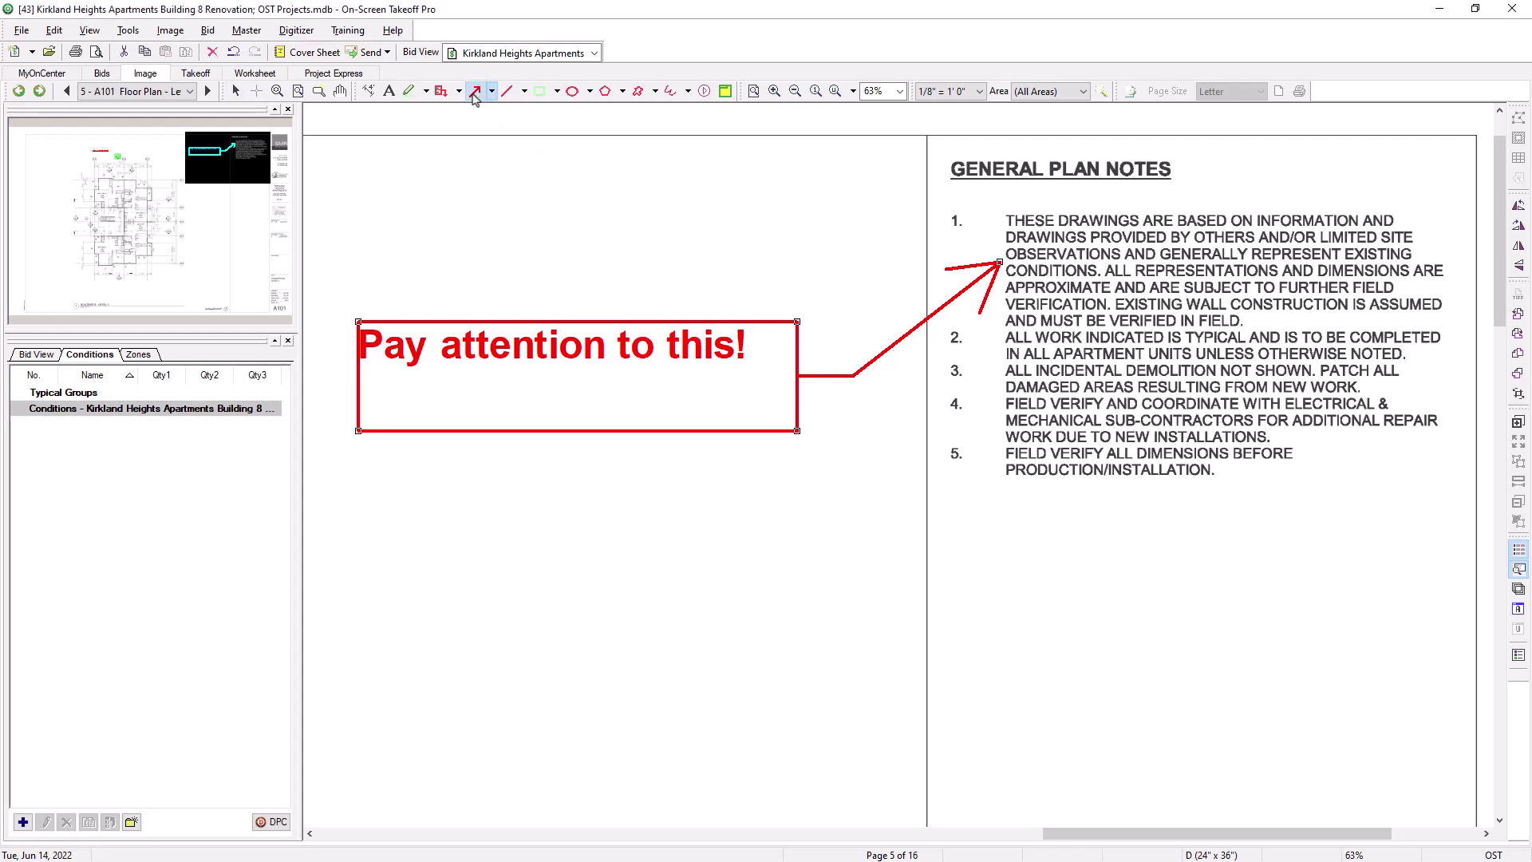
mouse_move(394, 286)
left_mouse_down()
mouse_move(862, 219)
mouse_move(946, 225)
left_mouse_up()
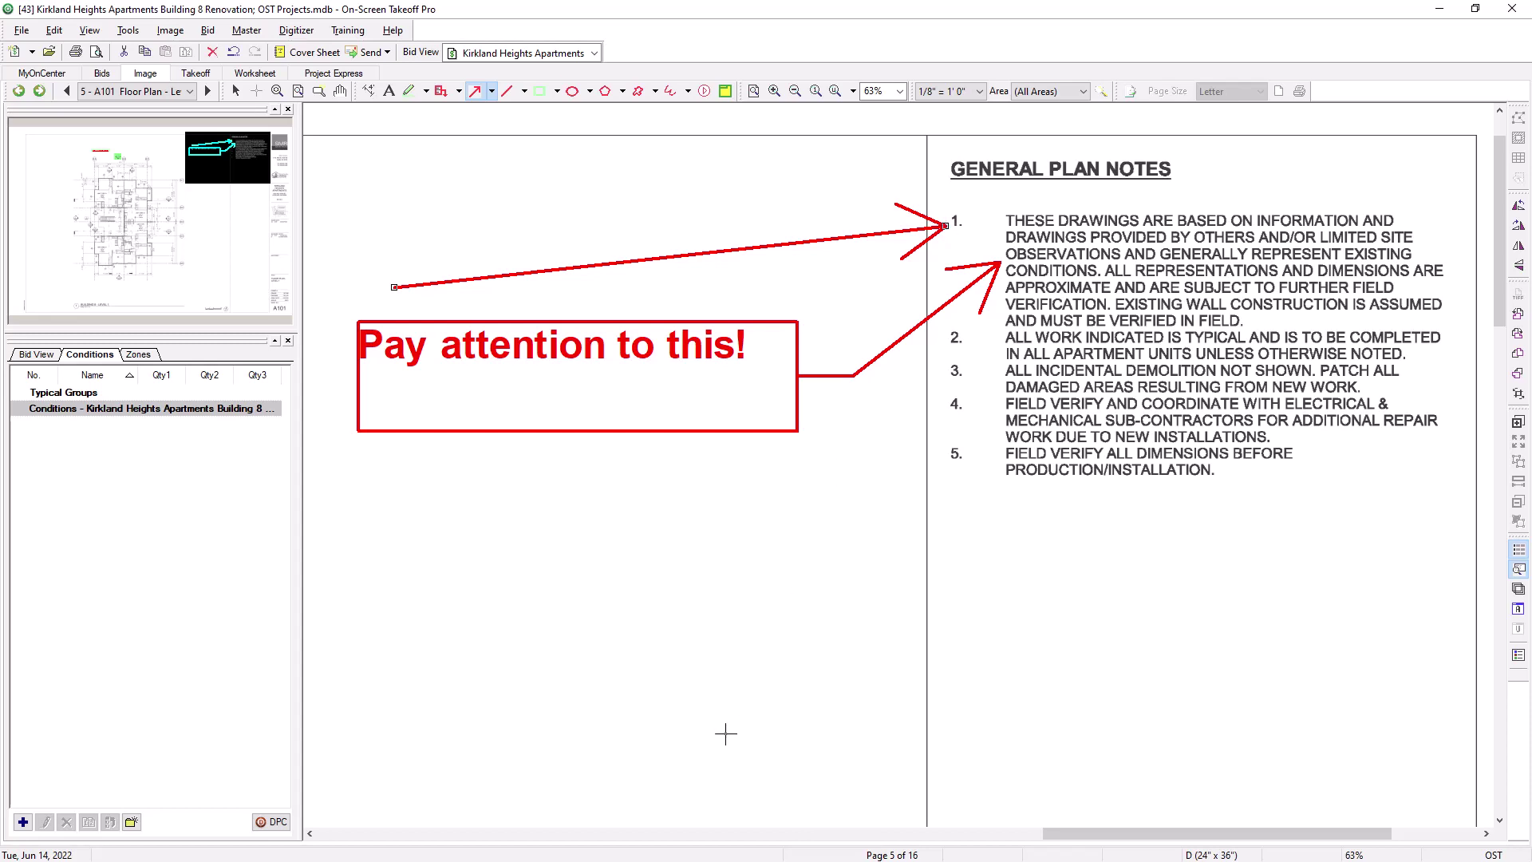
left_click(508, 91)
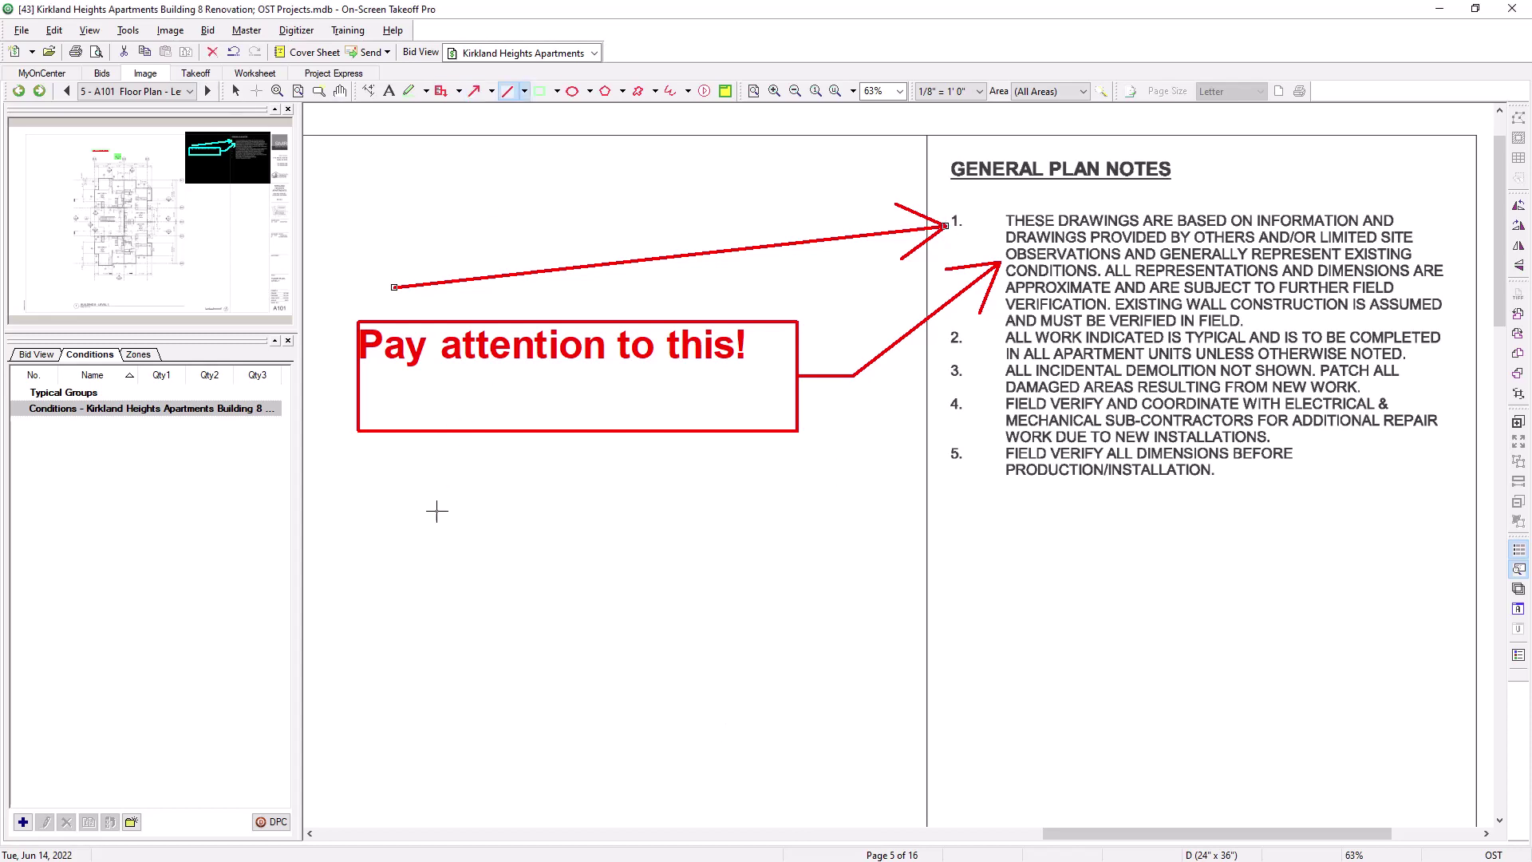
left_click_drag(436, 512, 698, 524)
Add a light green rectangle and a red oval, then nudge the oval and resize the rectangle.
left_click(540, 91)
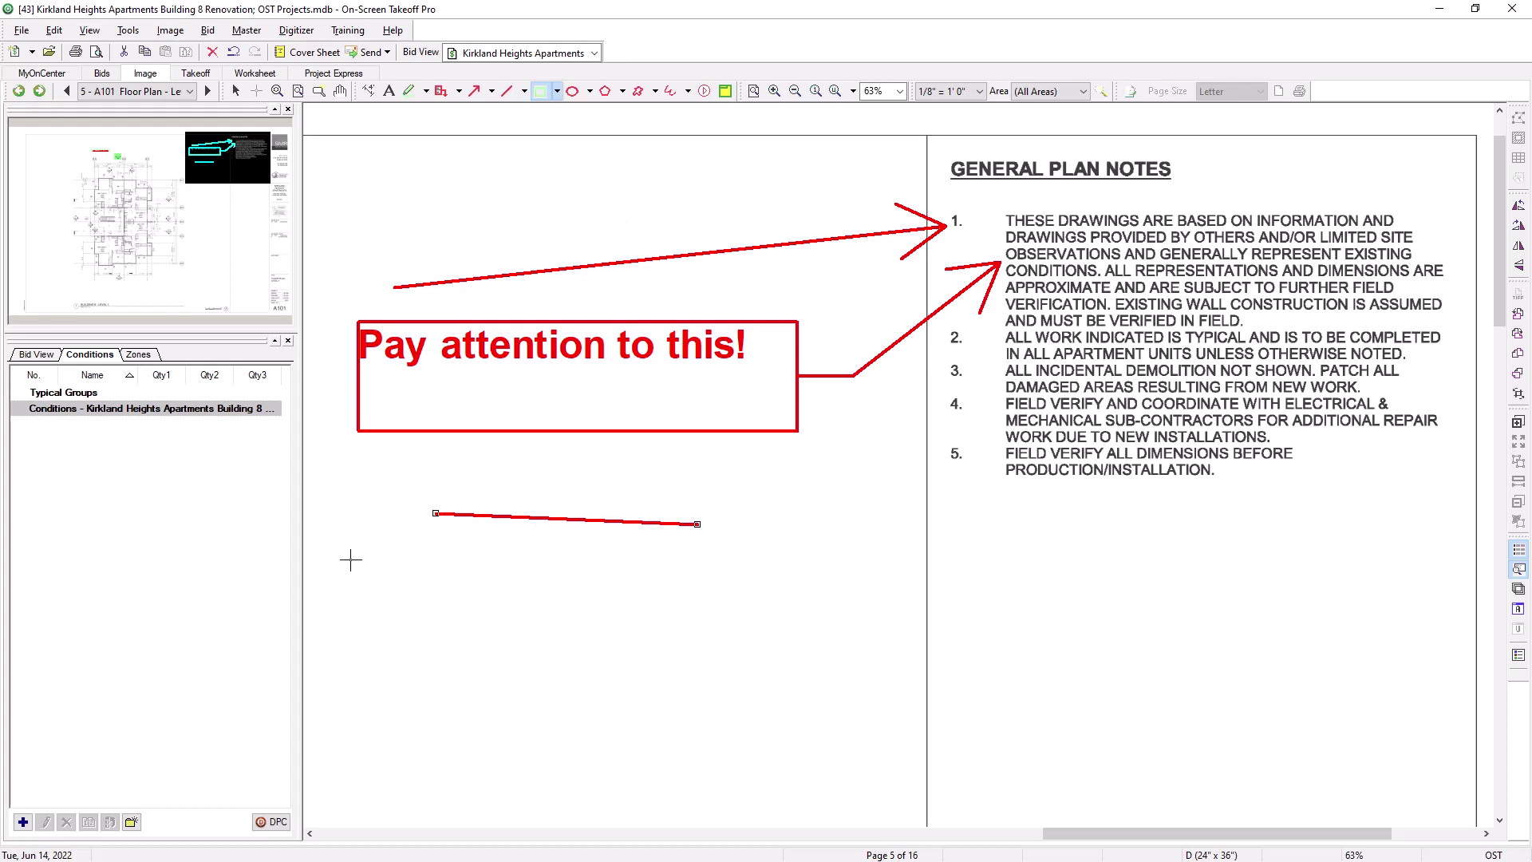
left_click_drag(351, 560, 517, 700)
left_click(572, 91)
left_click_drag(636, 590, 796, 731)
key("Escape")
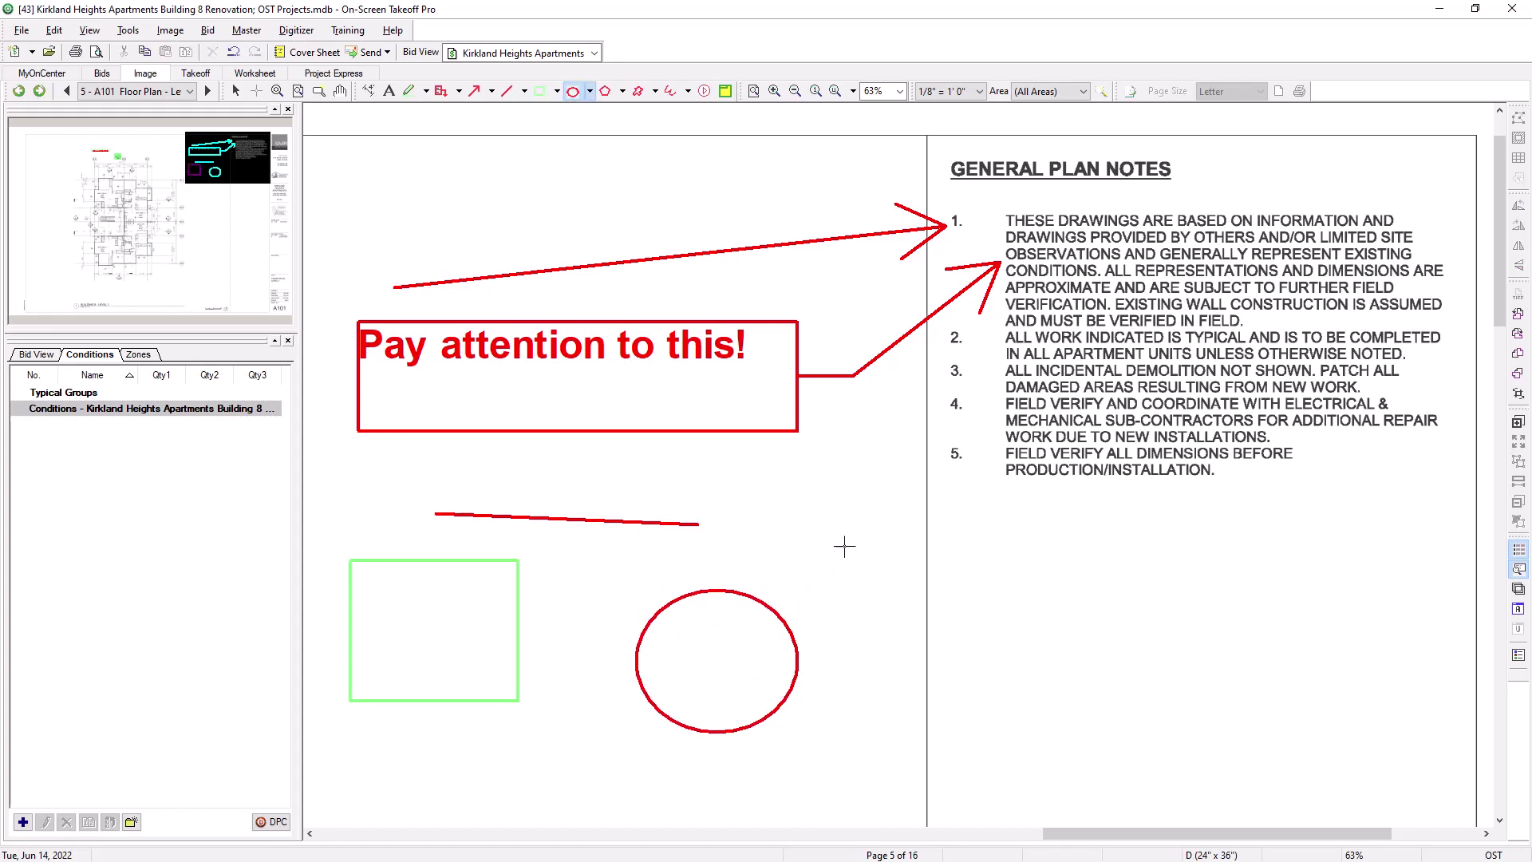
key("Escape")
left_click(769, 608)
mouse_move(770, 592)
left_mouse_down()
mouse_move(829, 587)
mouse_move(781, 576)
left_mouse_up()
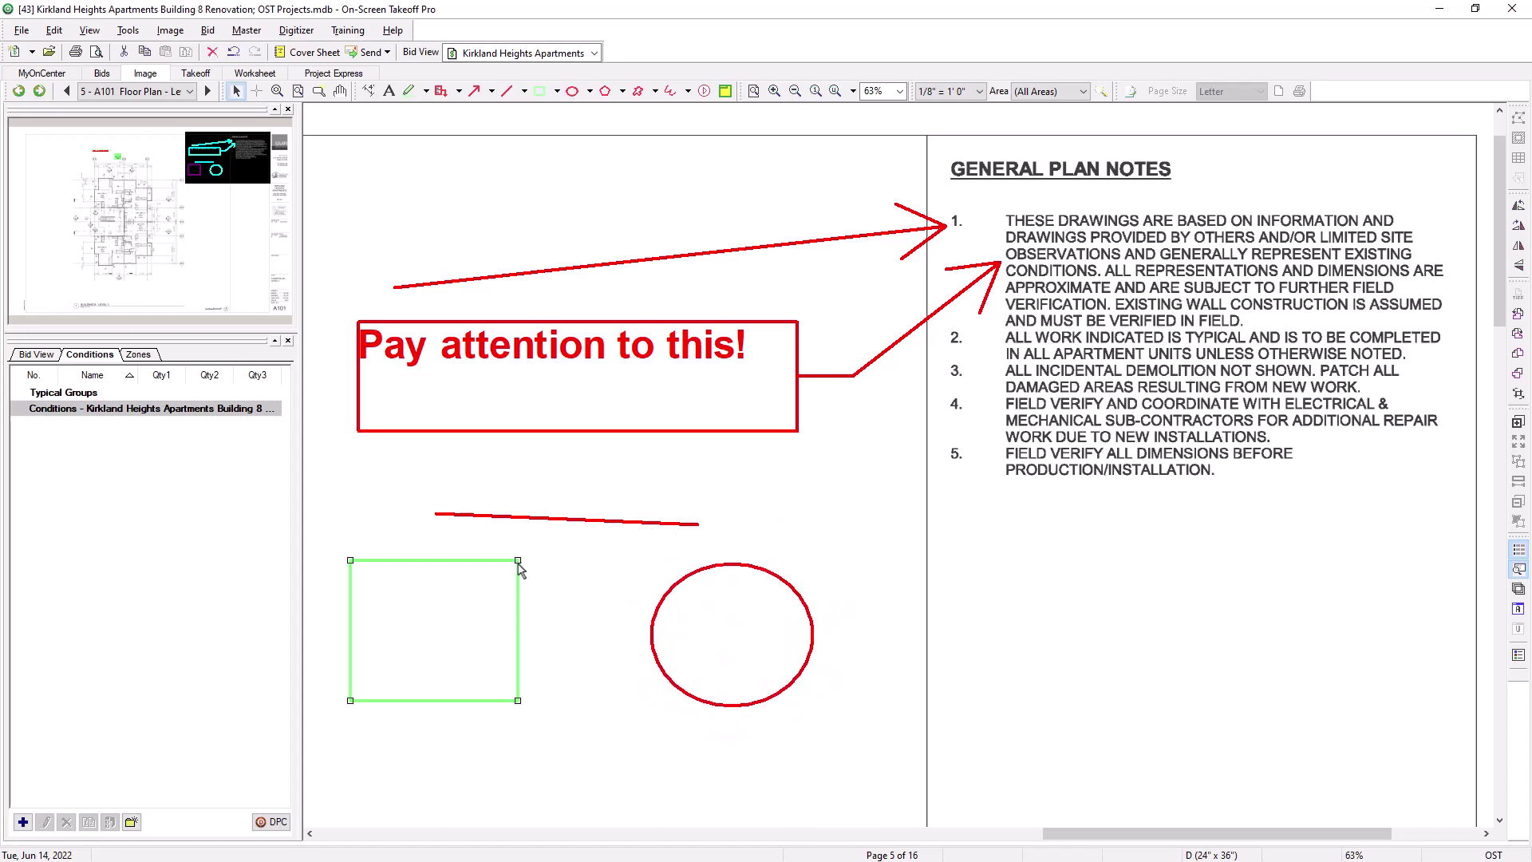
mouse_move(519, 561)
left_mouse_down()
mouse_move(469, 588)
mouse_move(516, 575)
left_mouse_up()
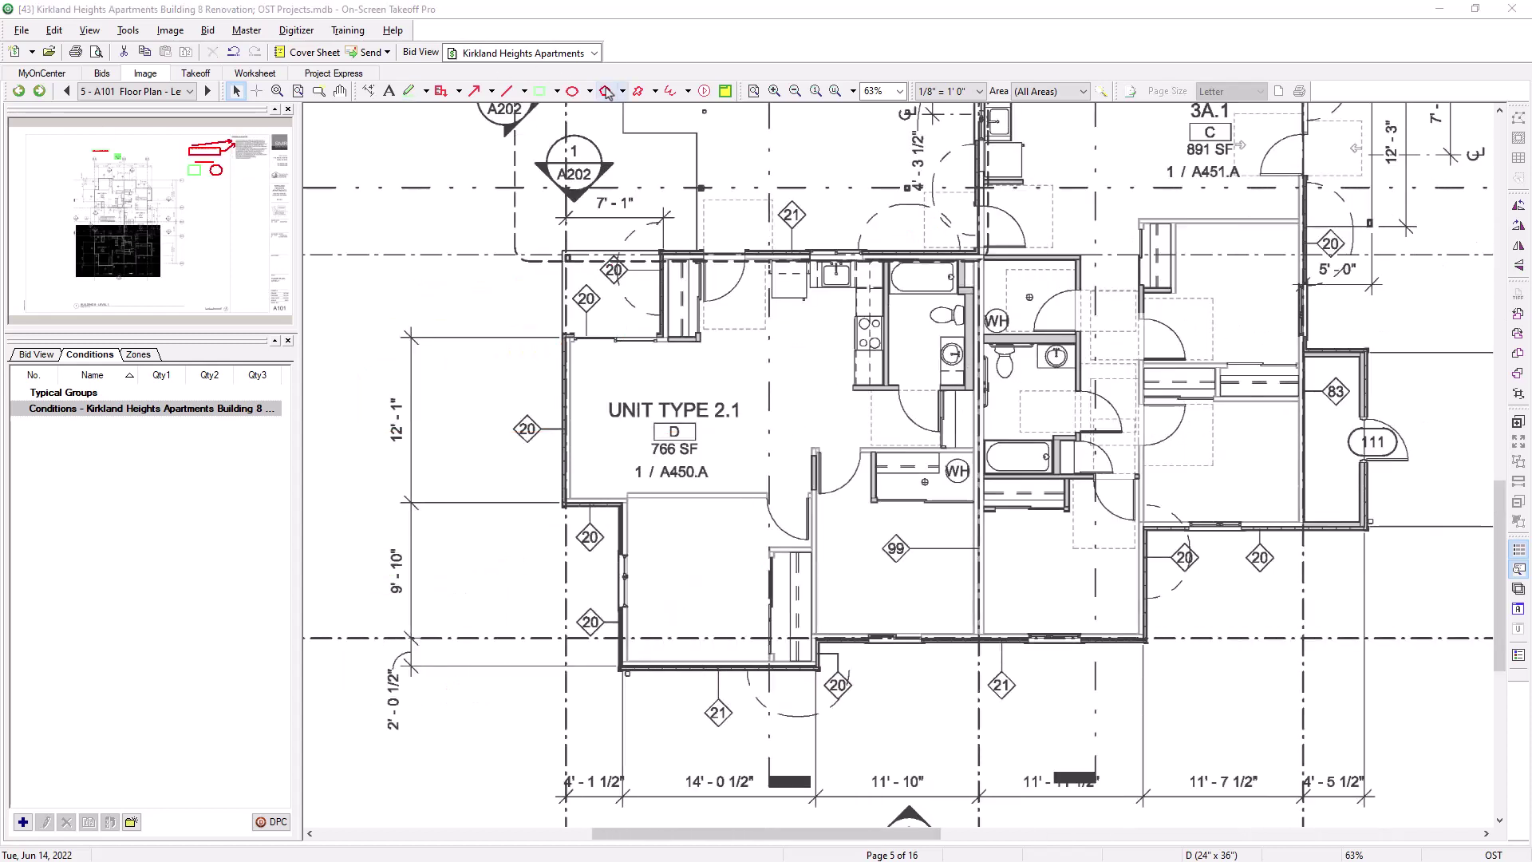
Trace a red polygon around the outline of Unit Type 2.1.
left_click(604, 91)
left_click(545, 521)
left_click(545, 312)
left_click(623, 312)
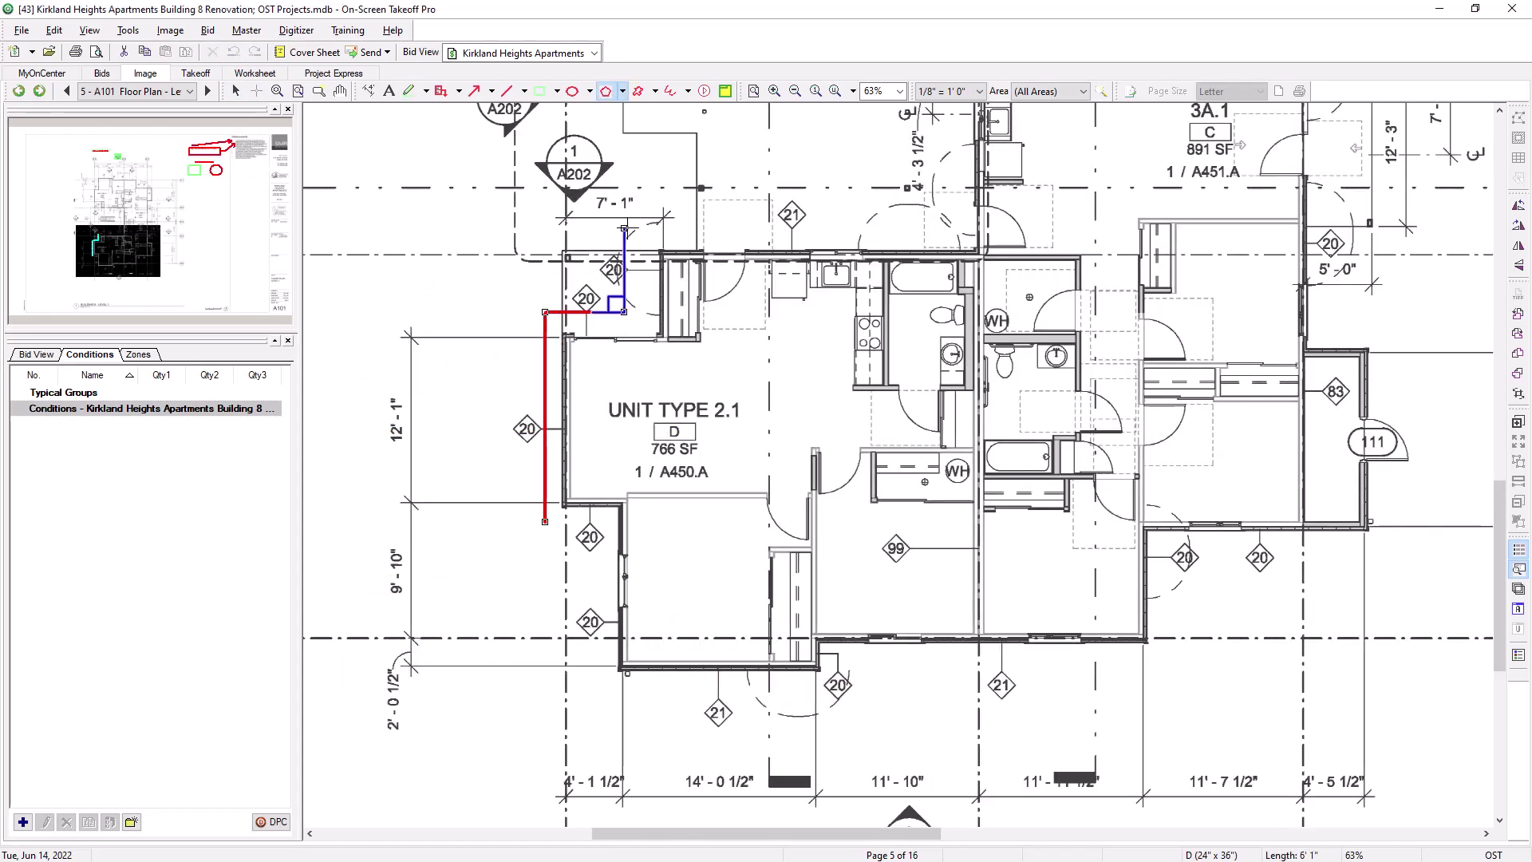
left_click(624, 229)
left_click(995, 229)
left_click(996, 674)
left_click(844, 674)
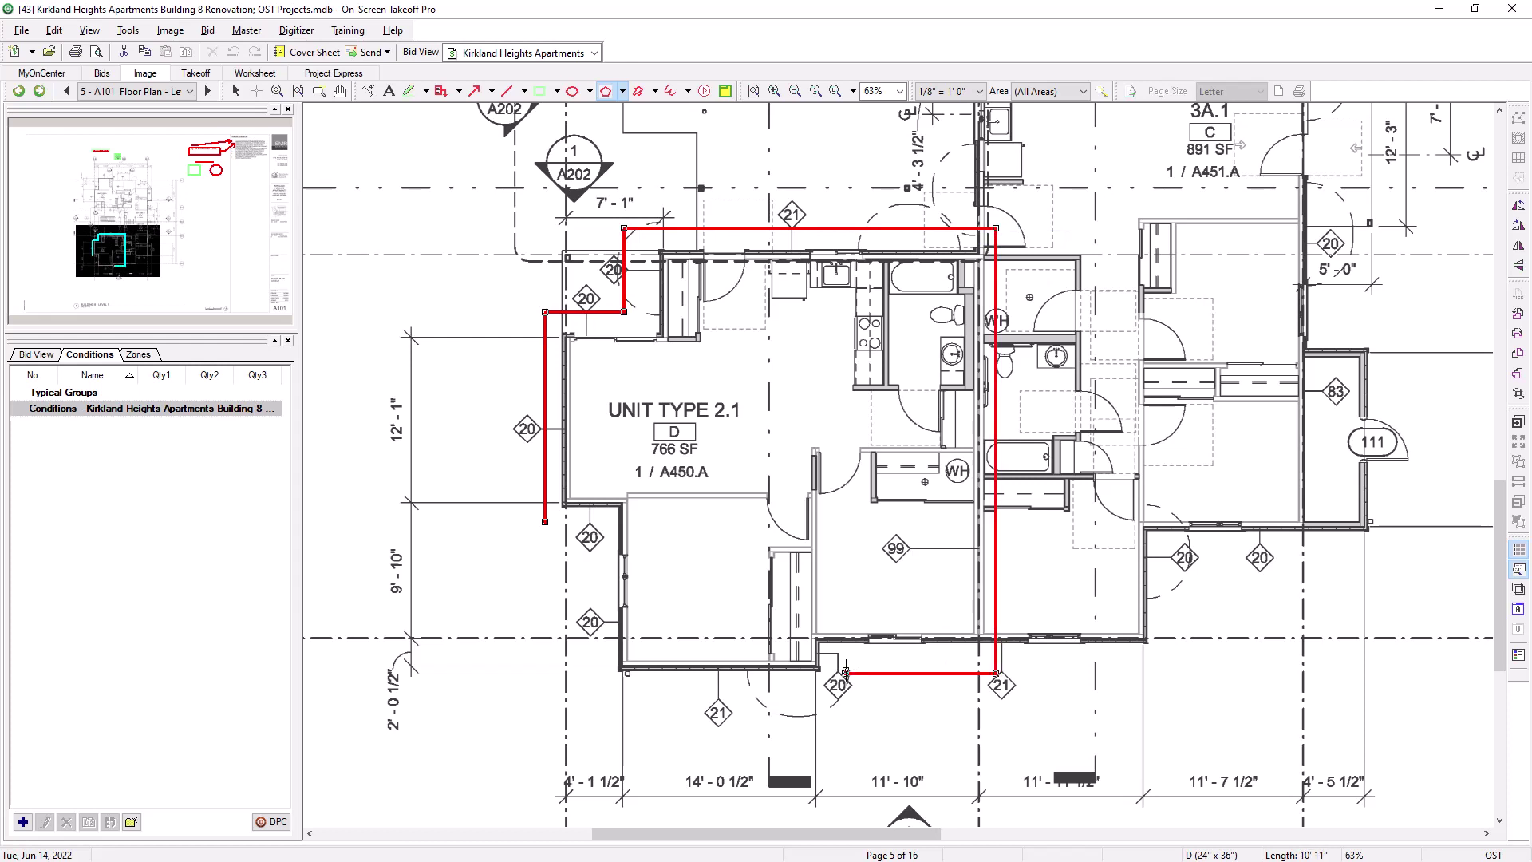
left_click(845, 739)
left_click(600, 738)
left_click(600, 523)
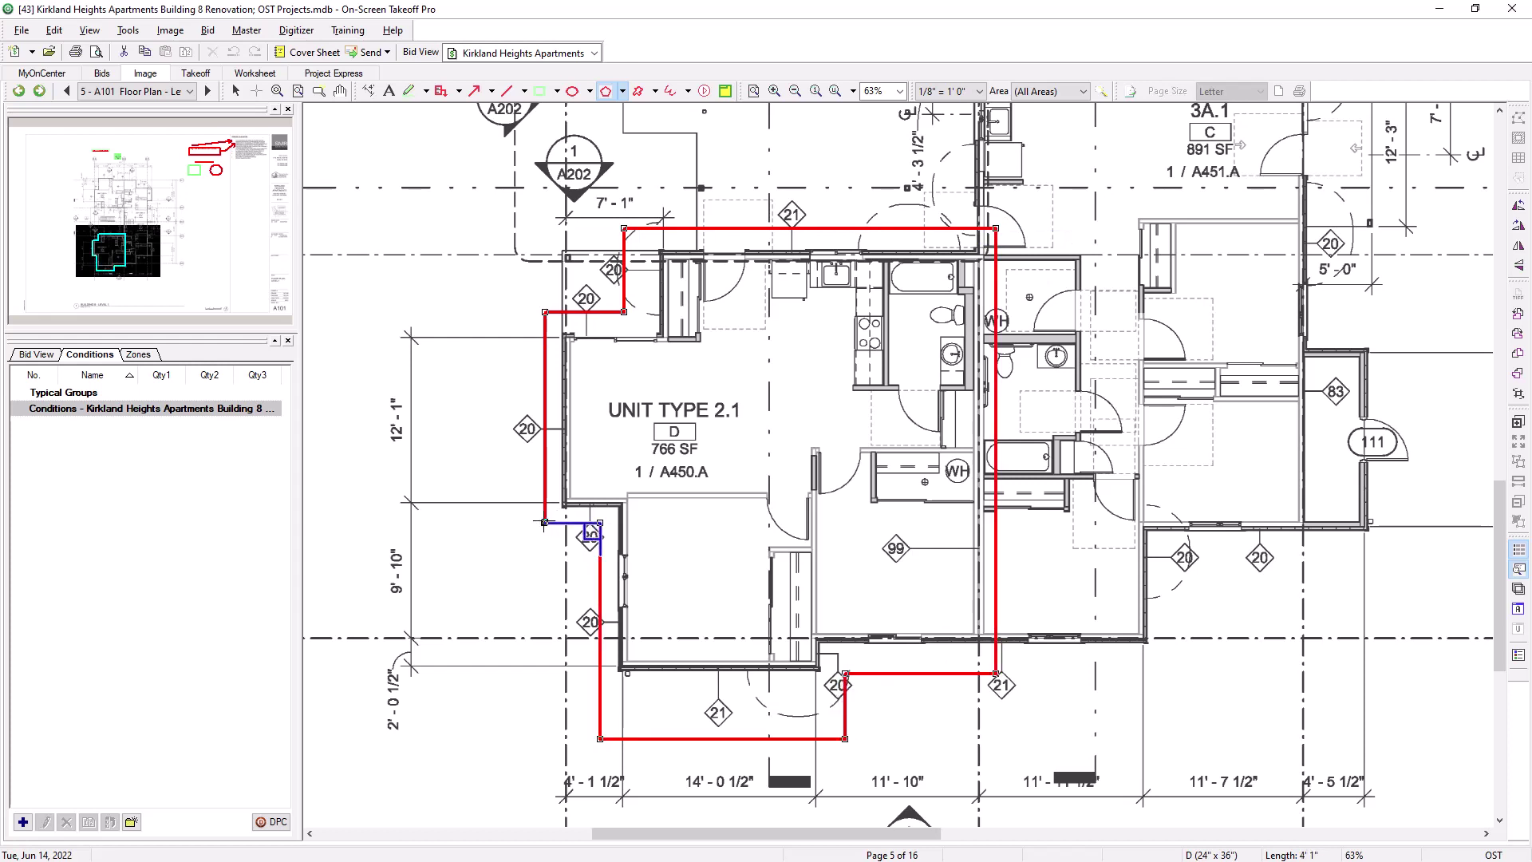
left_click(544, 522)
Wrap the neighbouring unit to the right in a red revision cloud.
left_click(638, 91)
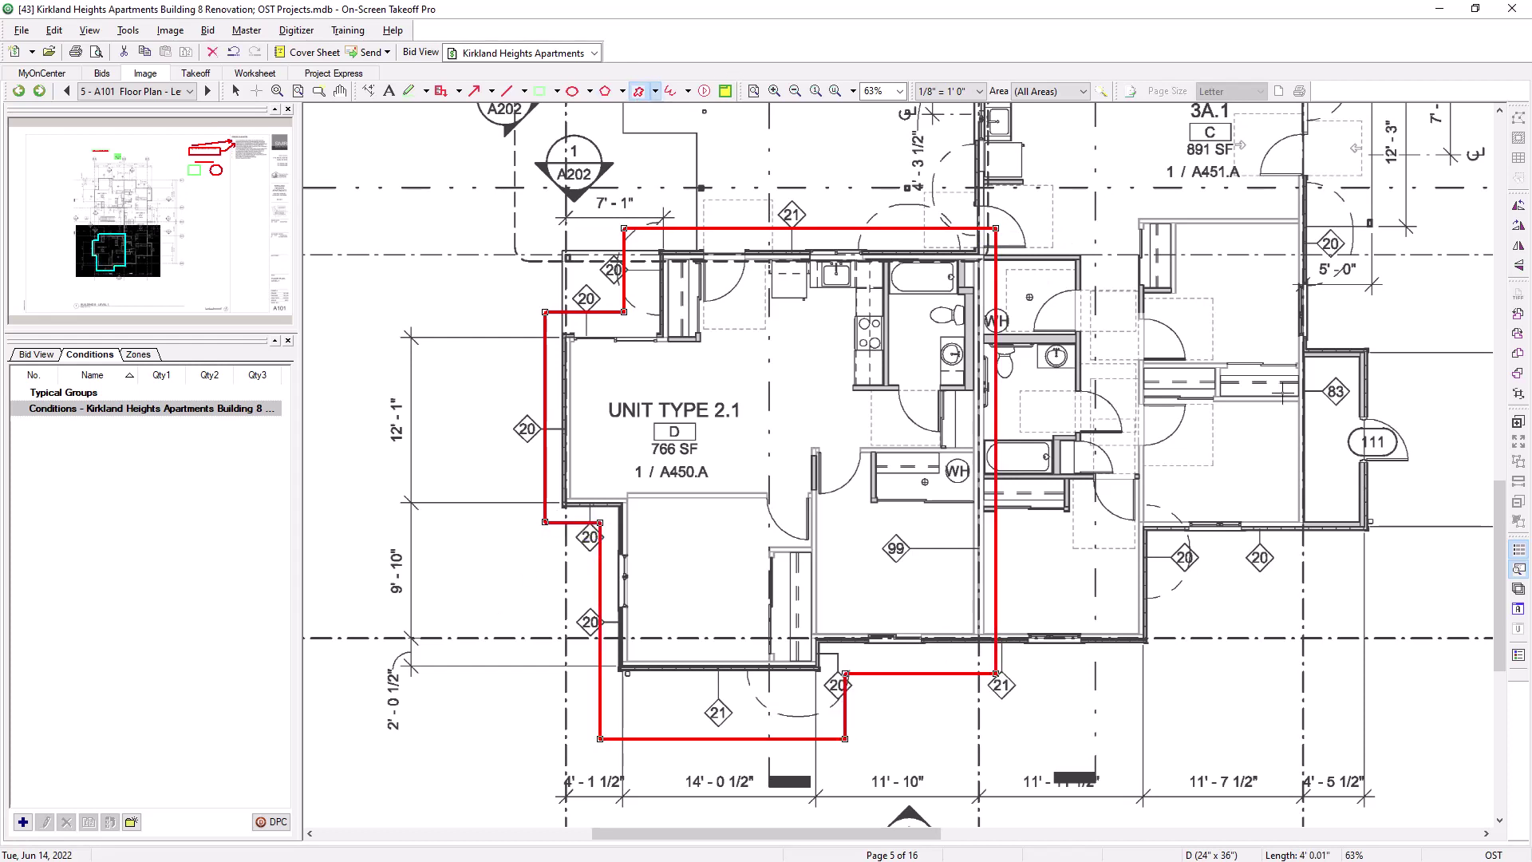
left_click(1124, 199)
left_click(1338, 200)
left_click(1338, 327)
left_click(1393, 327)
left_click(1393, 564)
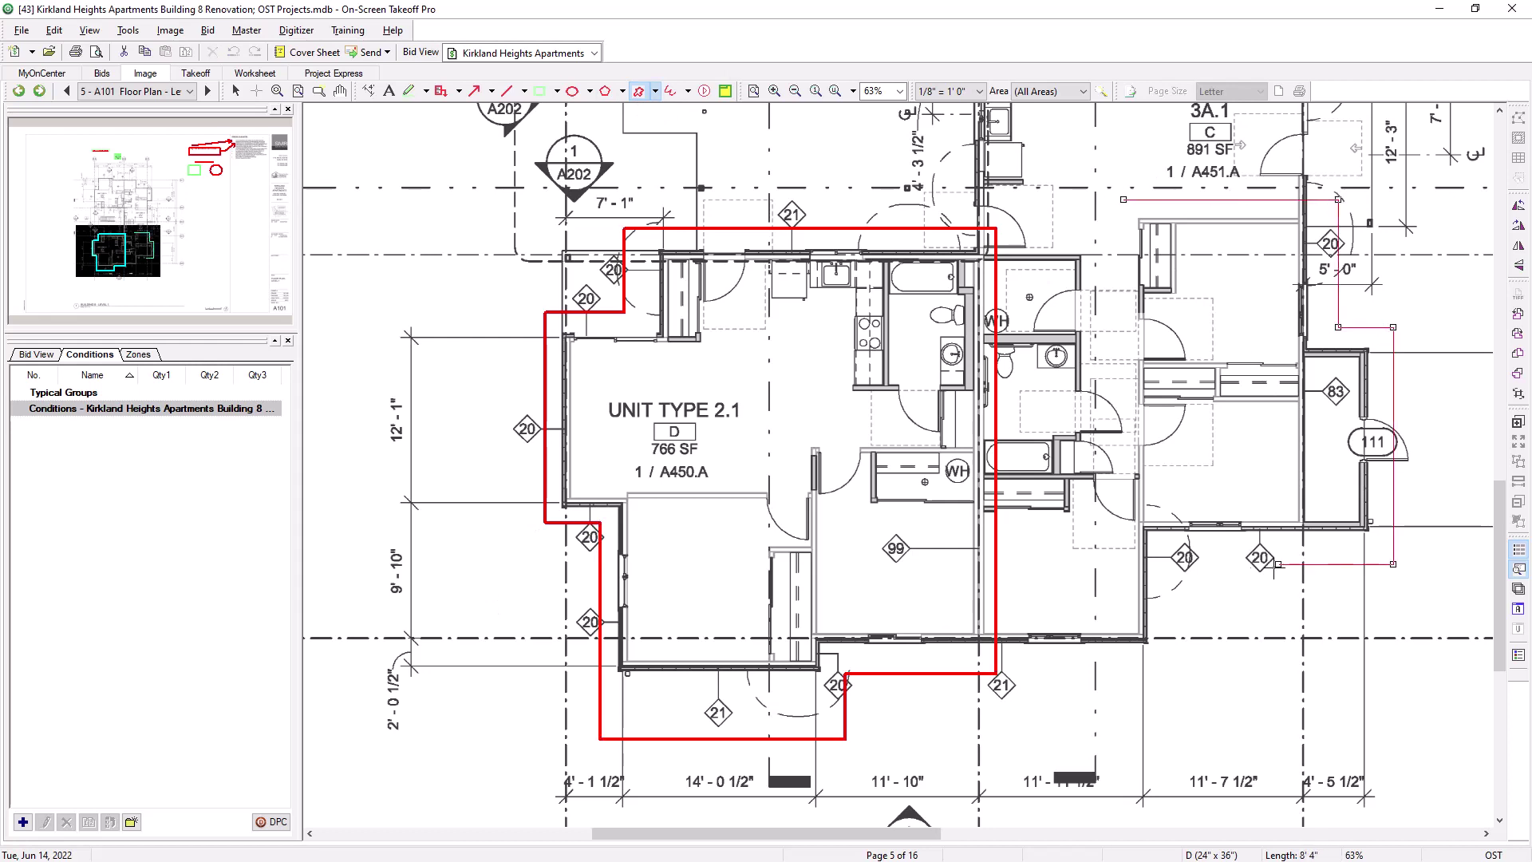
left_click(1169, 564)
left_click(1169, 646)
left_click(1025, 690)
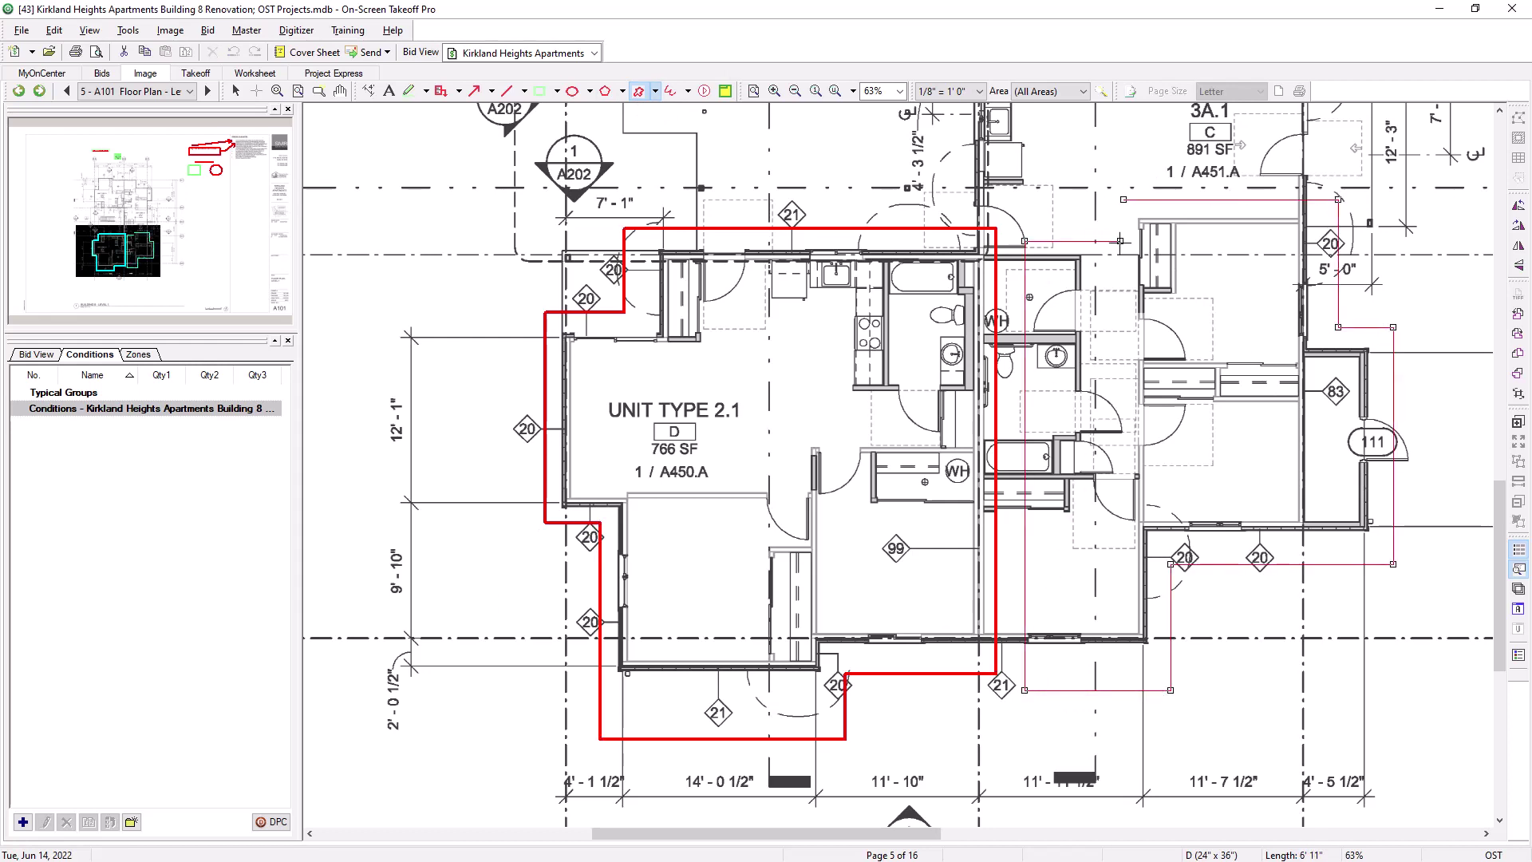
left_click(1122, 199)
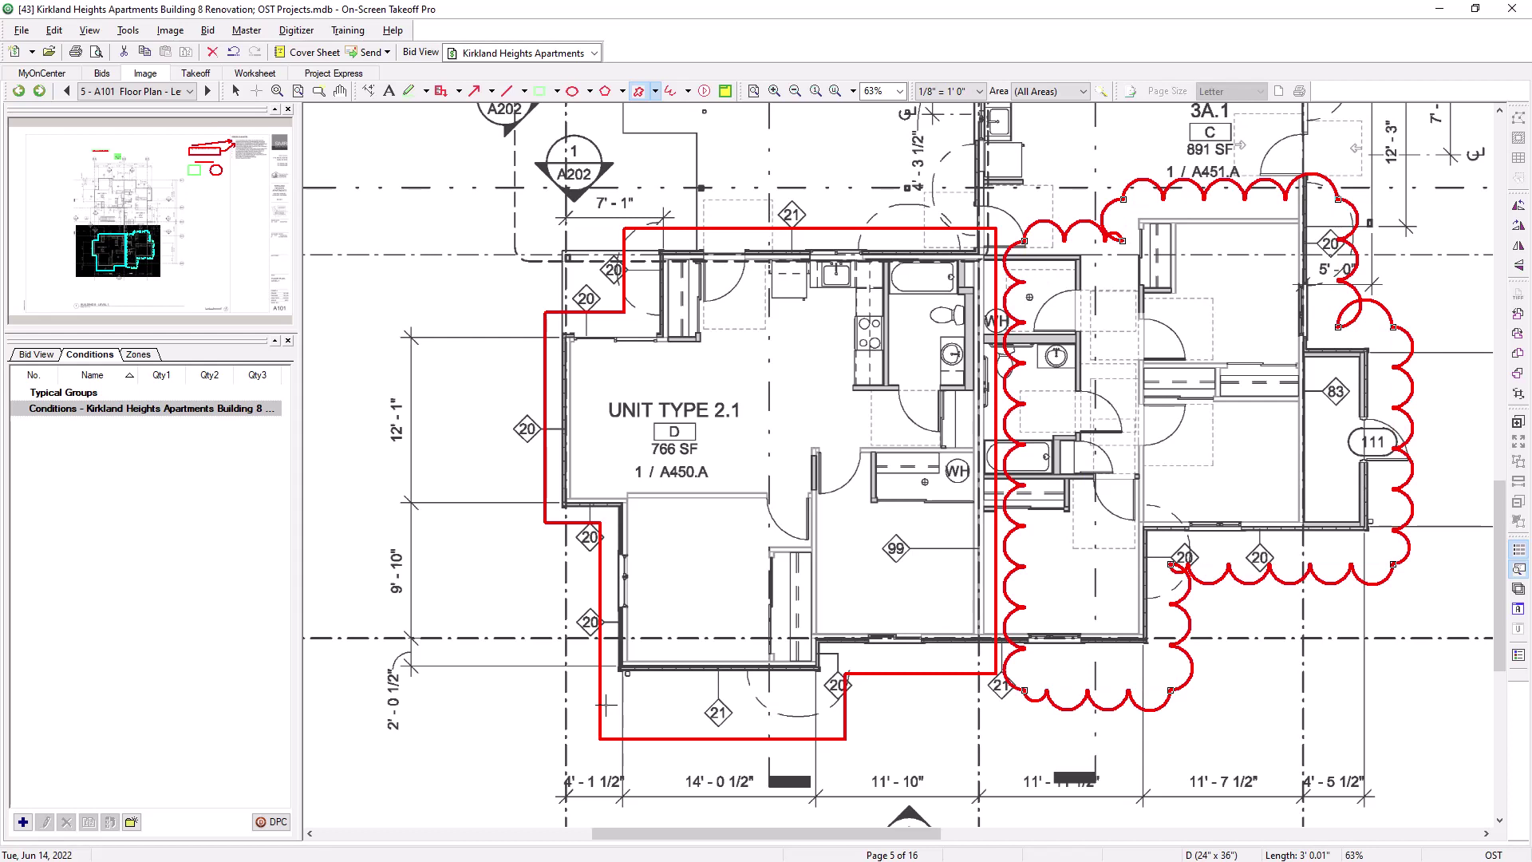
left_click(139, 223)
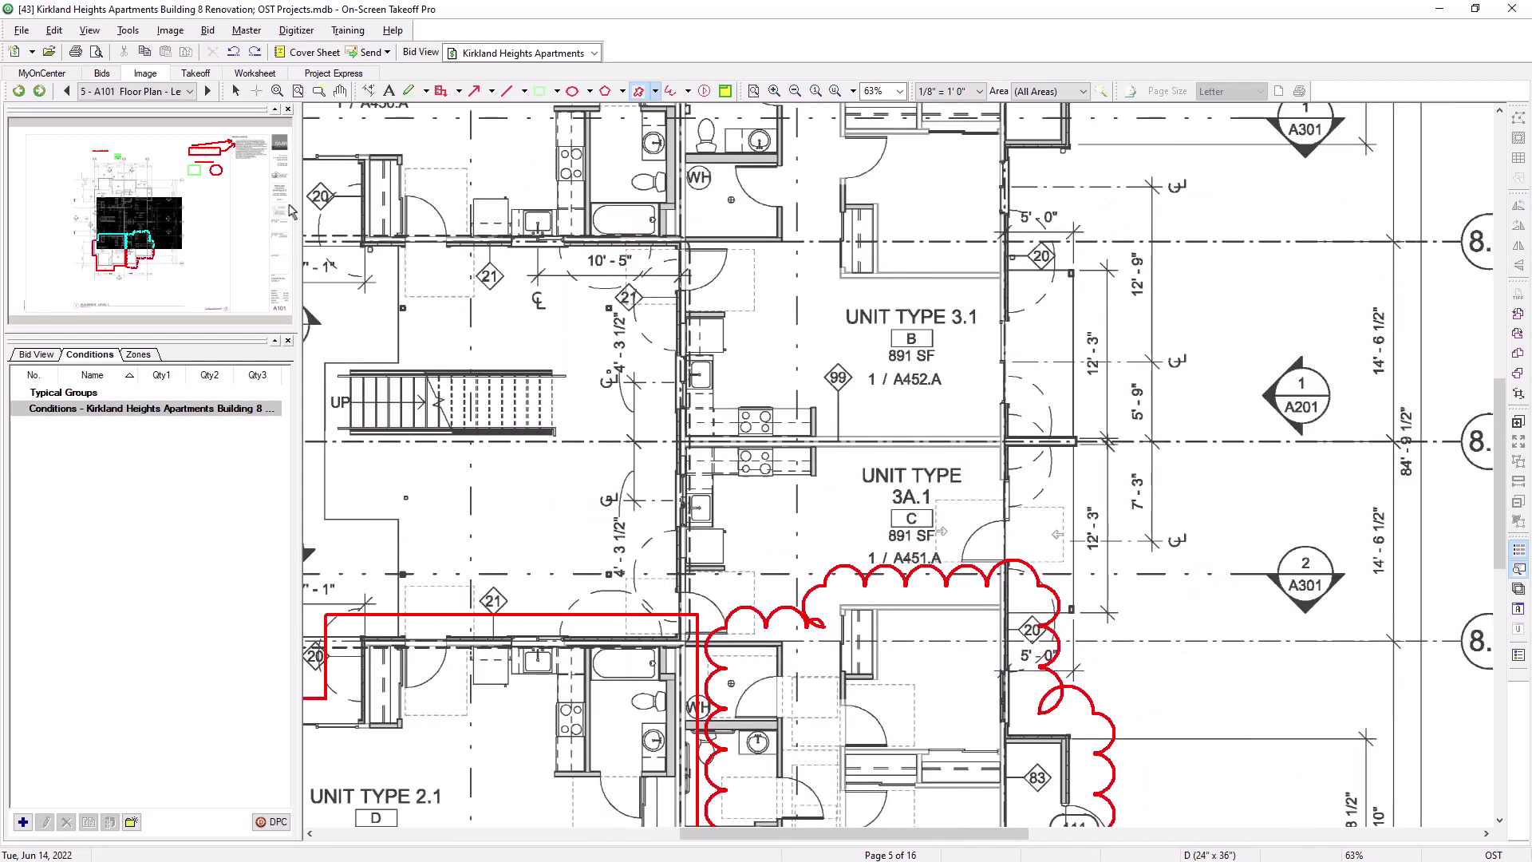
Circle UNIT TYPE 3.1 in red freehand ink, then write 'OK!' beside it in thick black ink.
left_click(671, 91)
mouse_move(905, 276)
left_mouse_down()
mouse_move(926, 425)
mouse_move(1003, 321)
mouse_move(907, 278)
left_mouse_up()
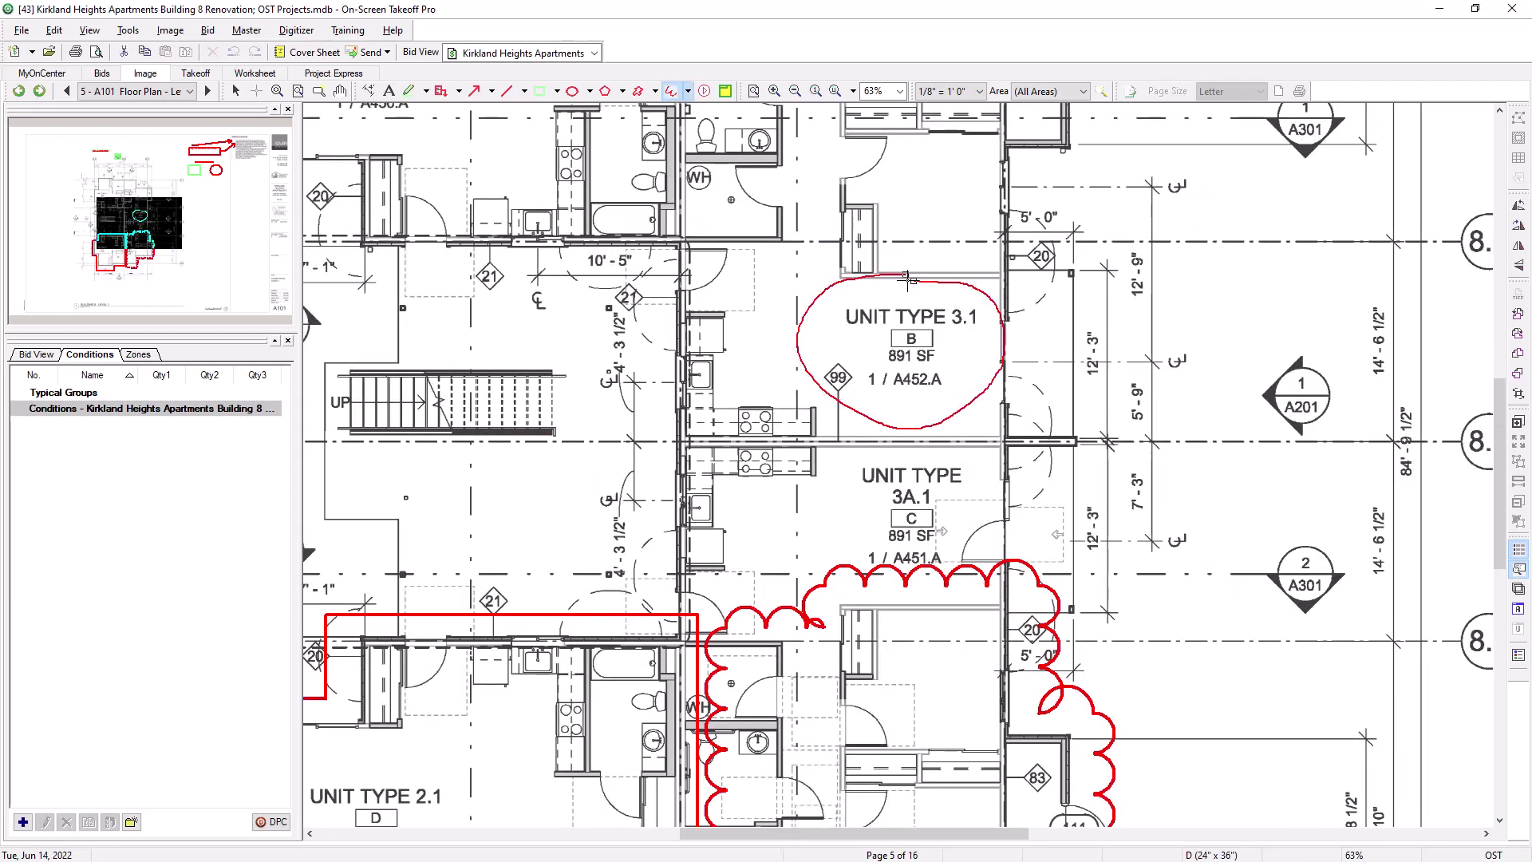
left_click(688, 91)
left_click(706, 110)
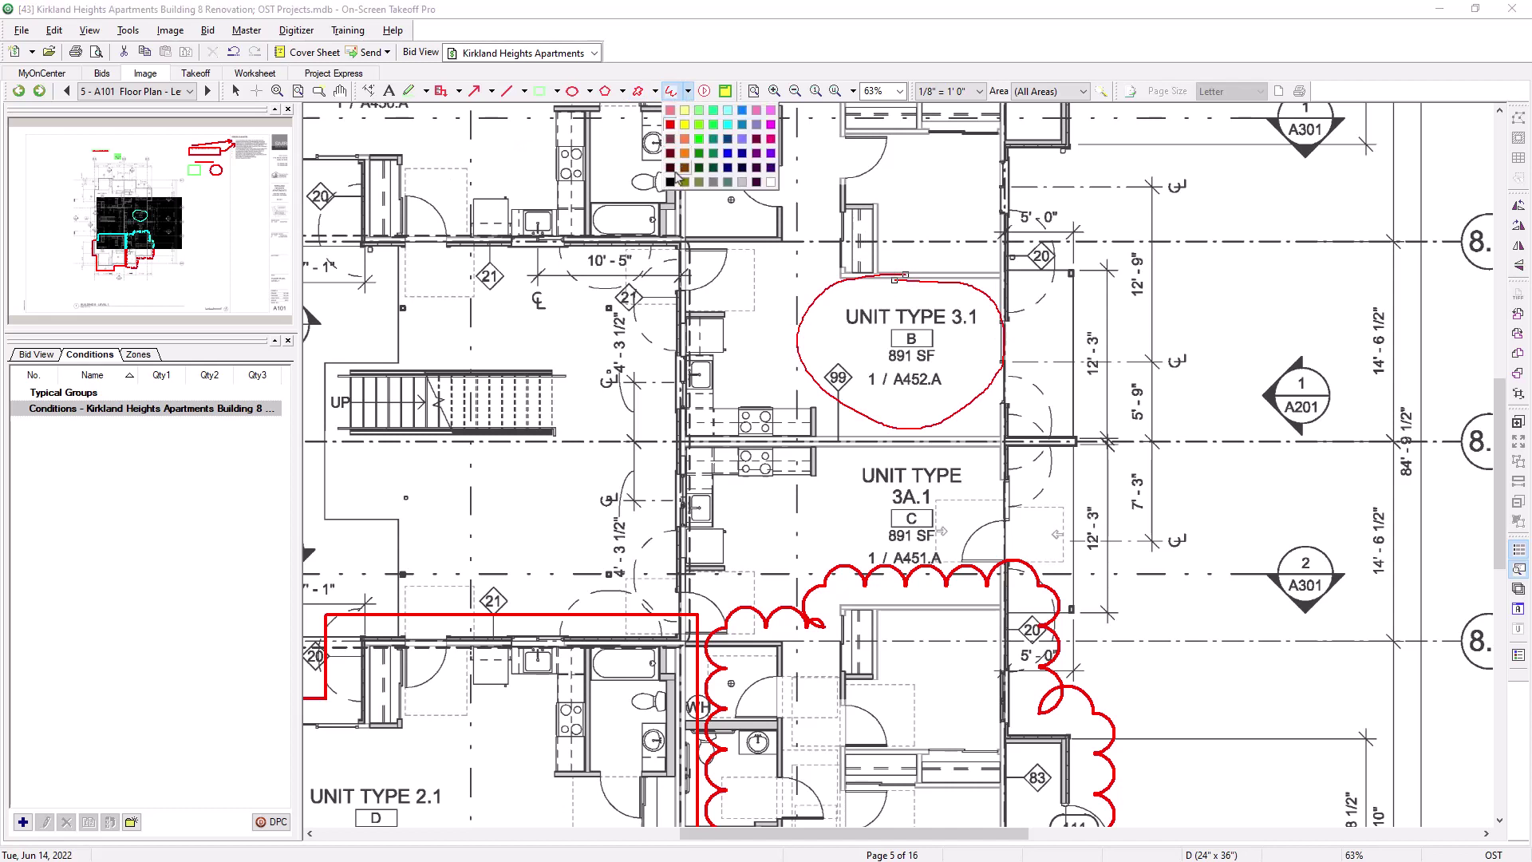
left_click(682, 174)
left_click(688, 91)
left_click(706, 110)
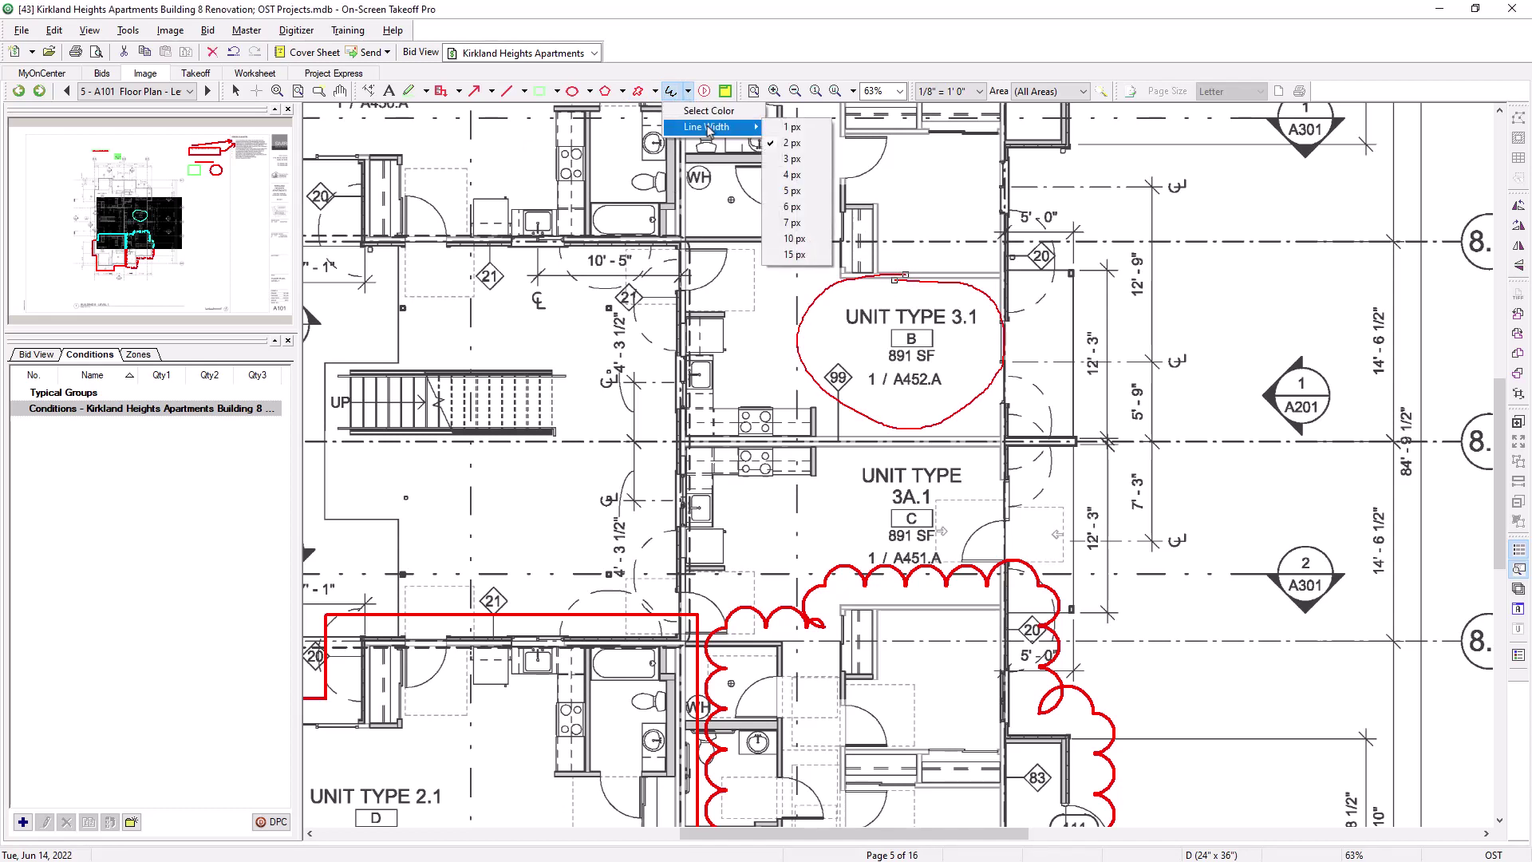
left_click(796, 187)
left_click_drag(1189, 306, 1249, 308)
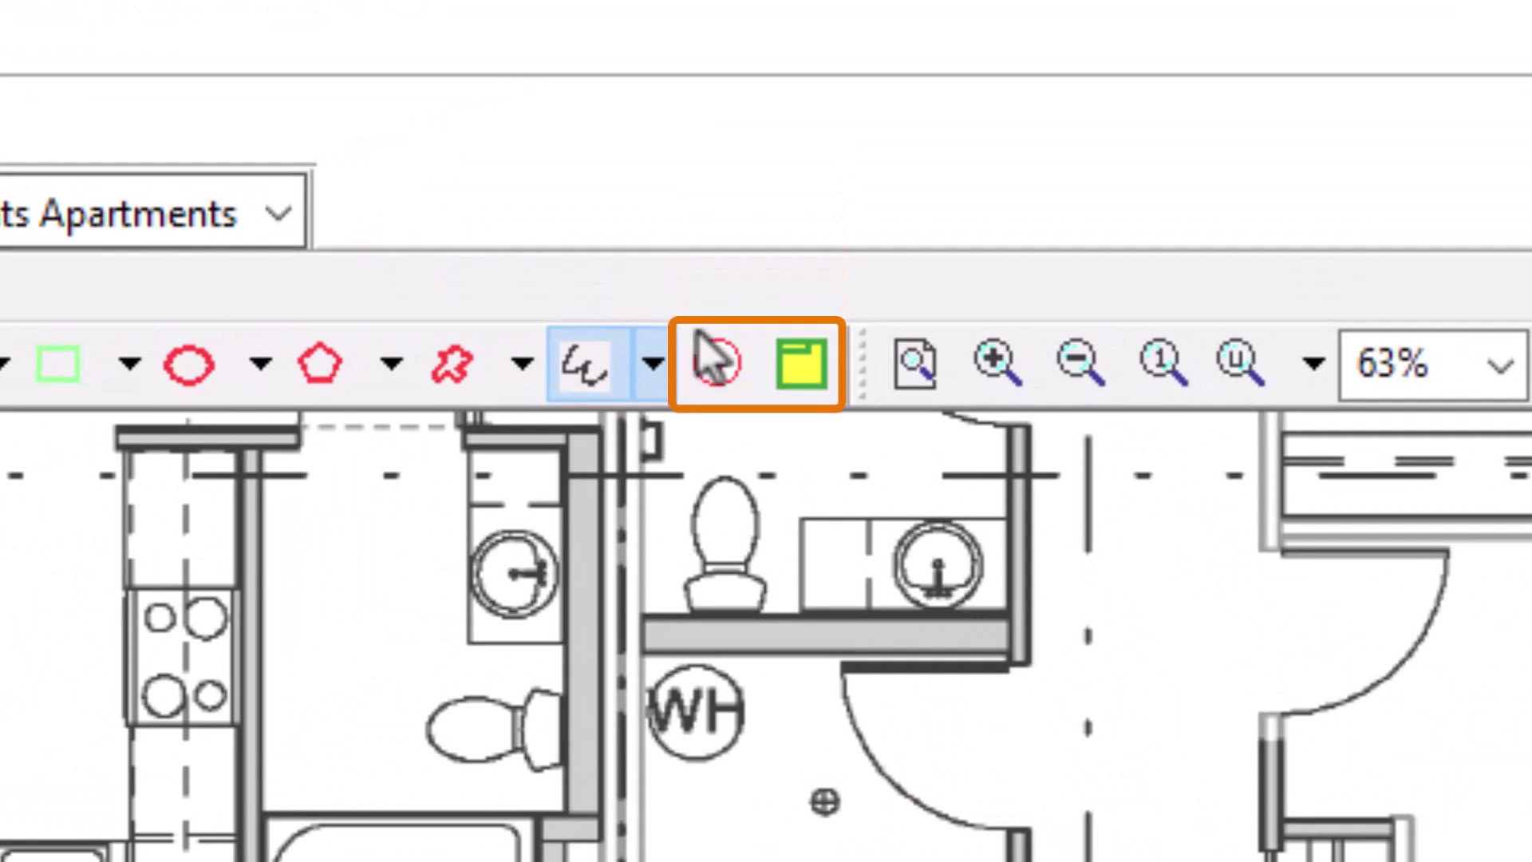
Place a hotlink in the Unit Type 3.1 loop to the 'Unit 3.1' named view and follow it.
left_click(718, 364)
left_click(1218, 691)
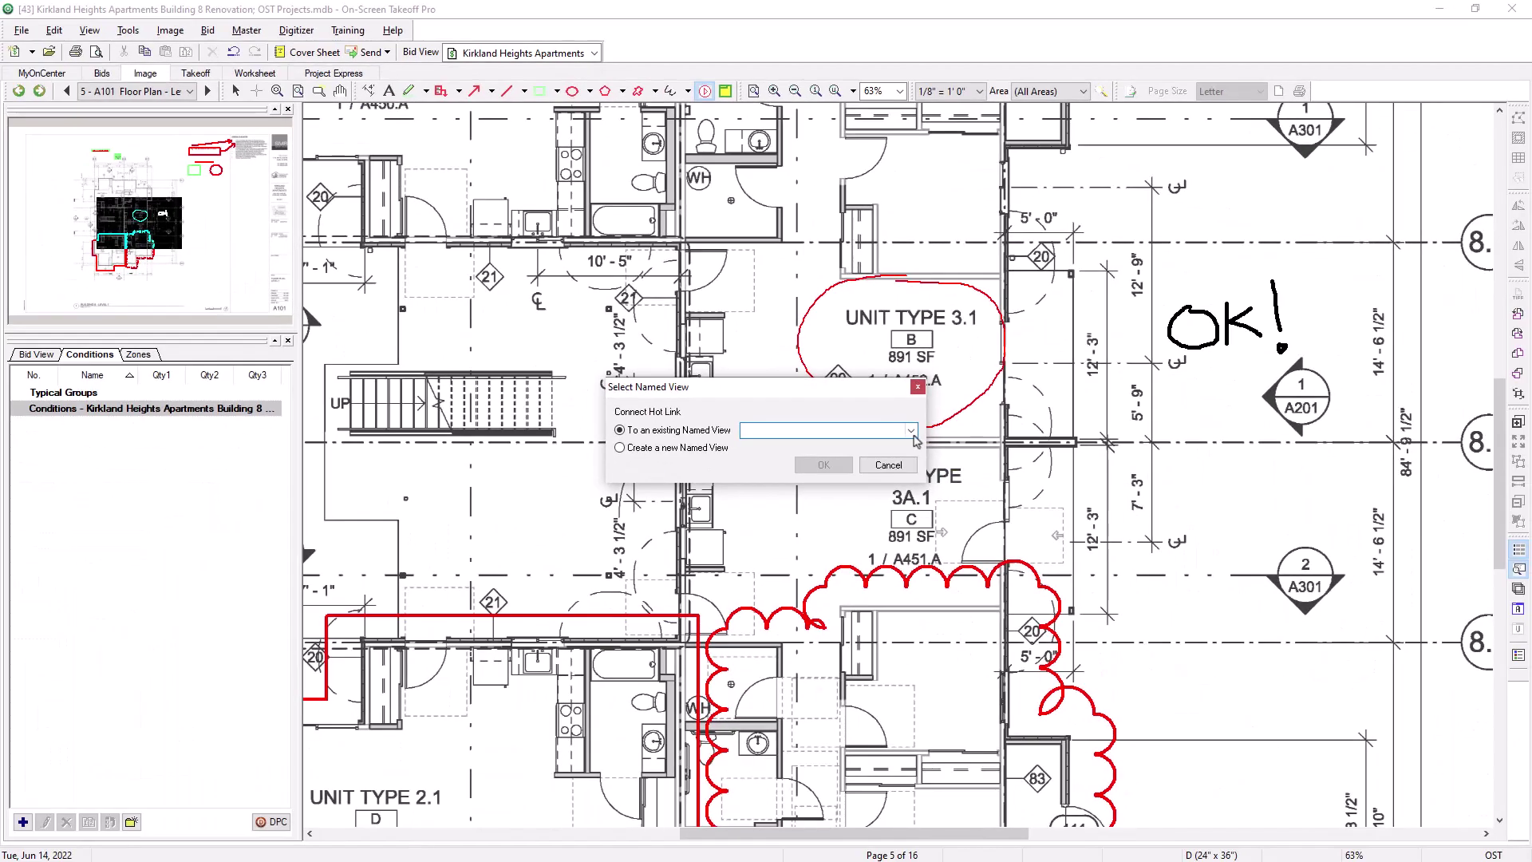
left_click(911, 430)
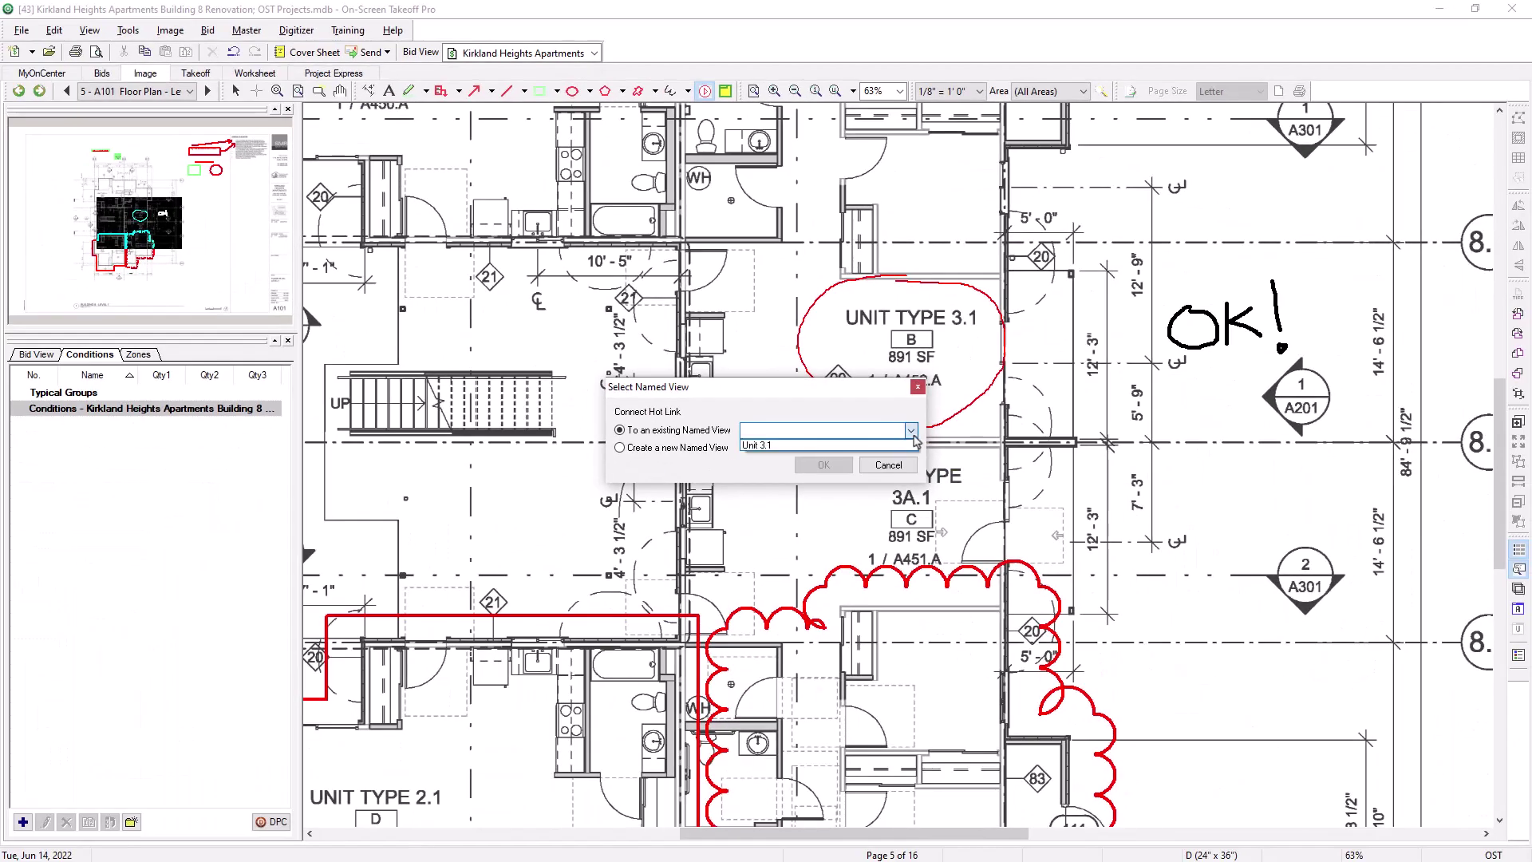
left_click(770, 444)
left_click(823, 466)
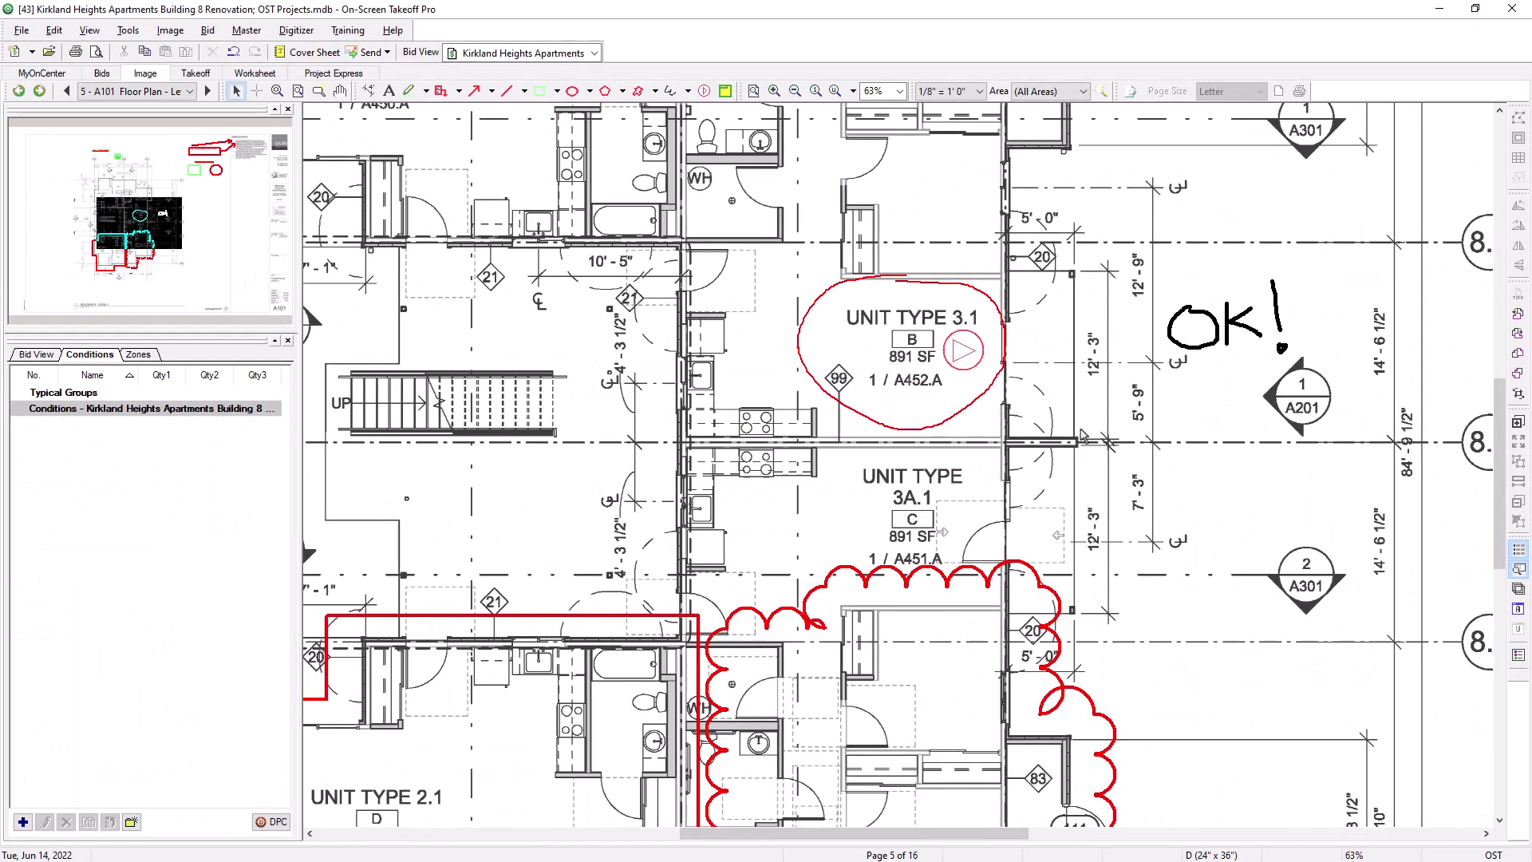
left_click(966, 352)
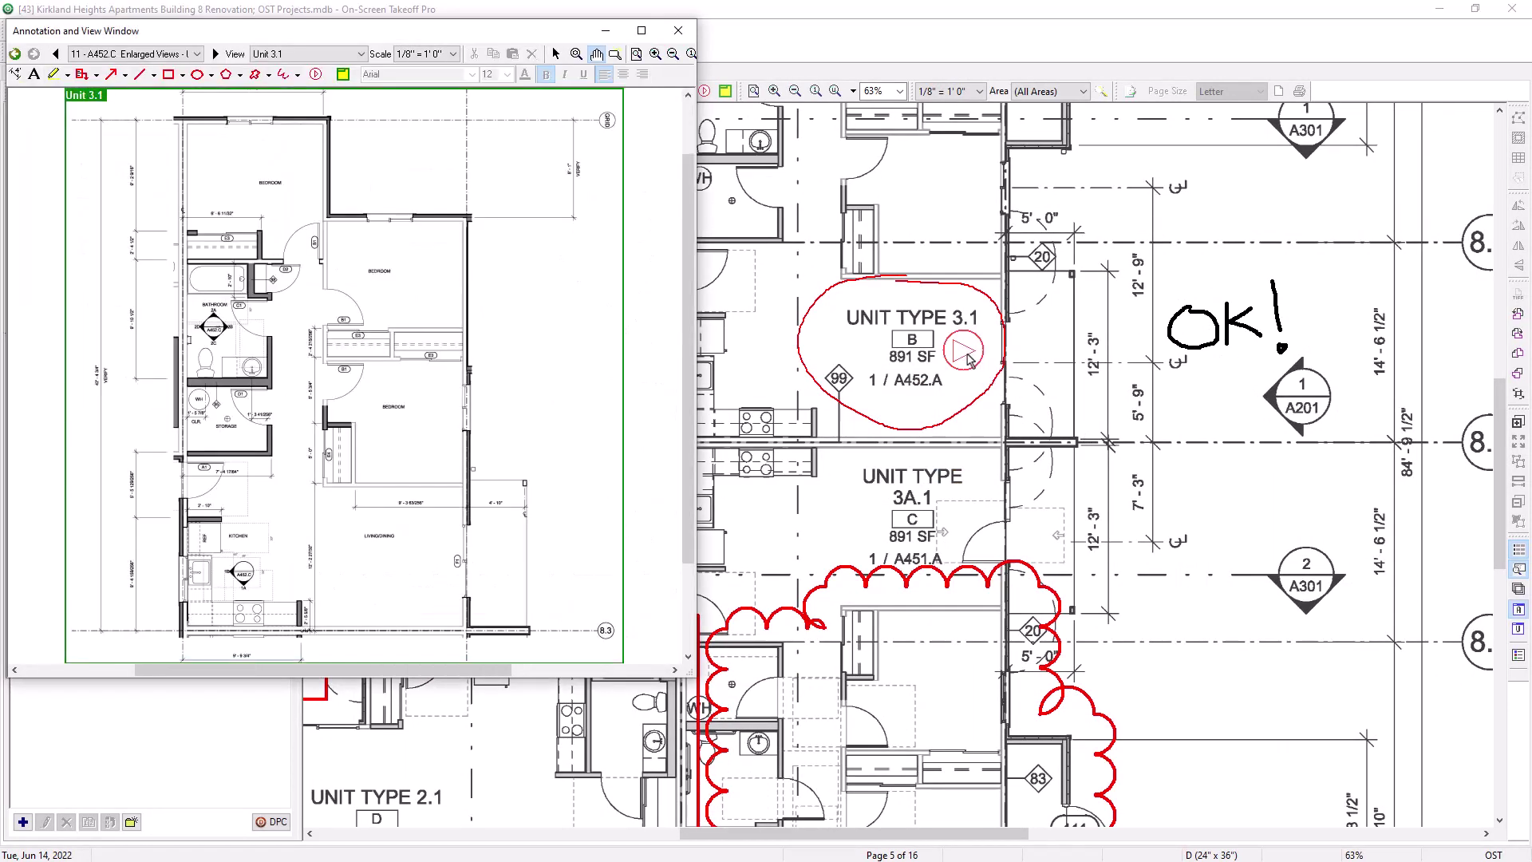
Close the Unit 3.1 view, zoom to the full A101 sheet, and hide the Annotation layer.
left_click(968, 358)
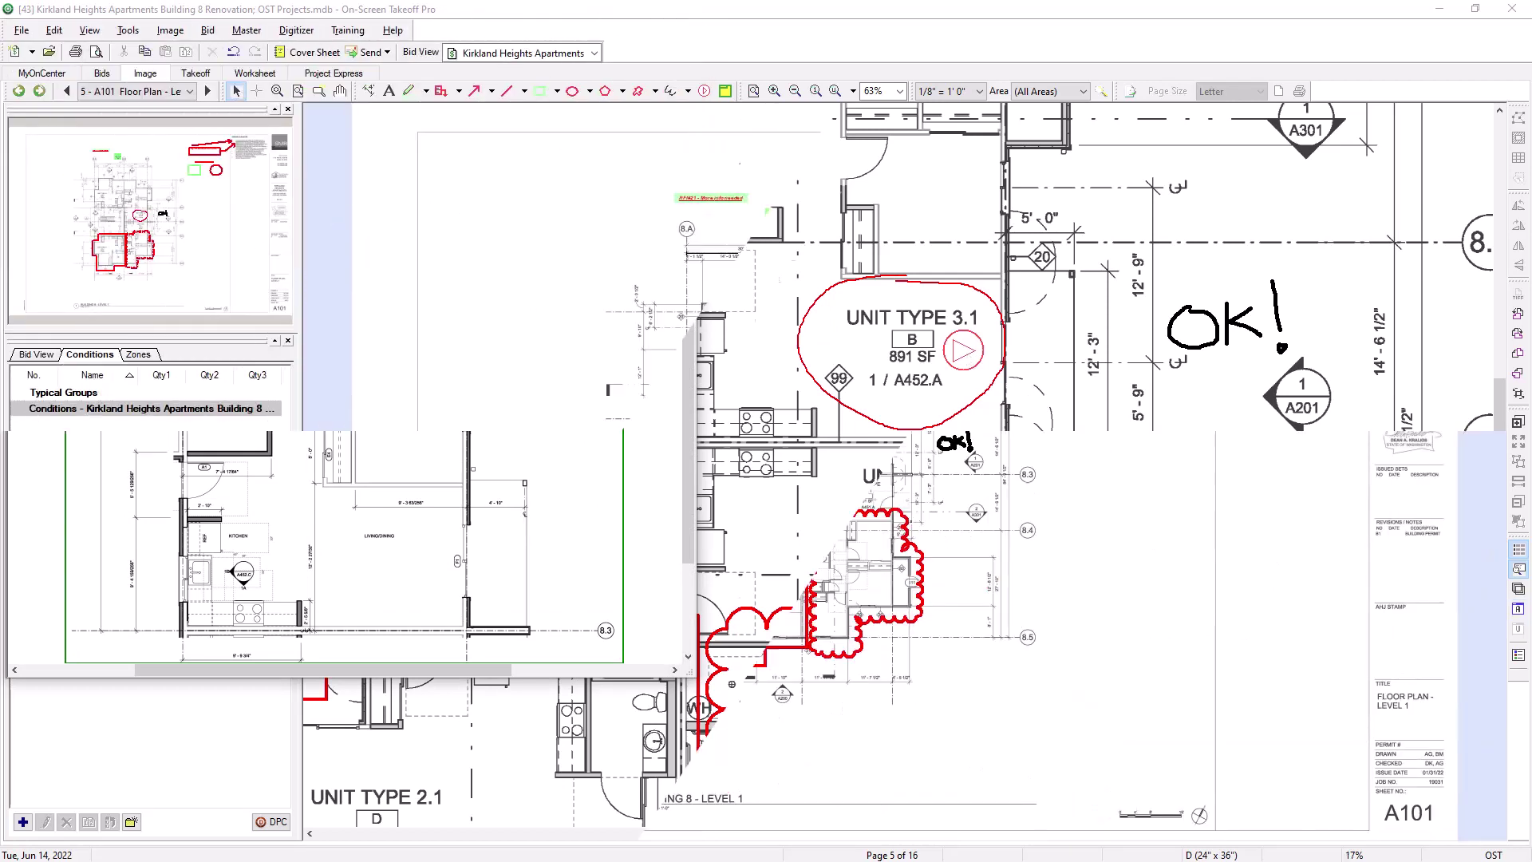
key("ctrl+0")
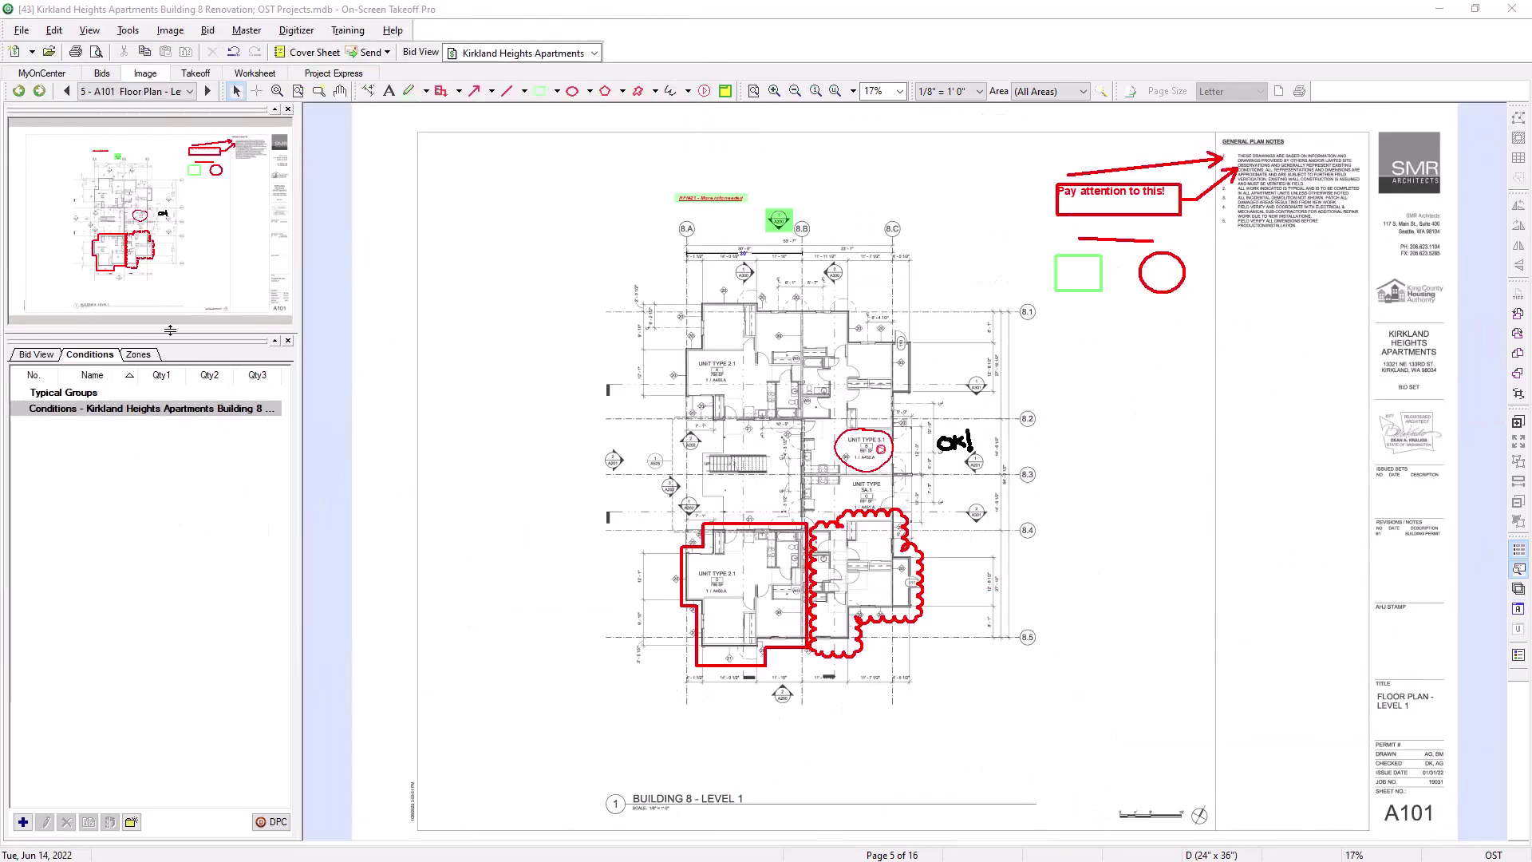
left_click(1517, 590)
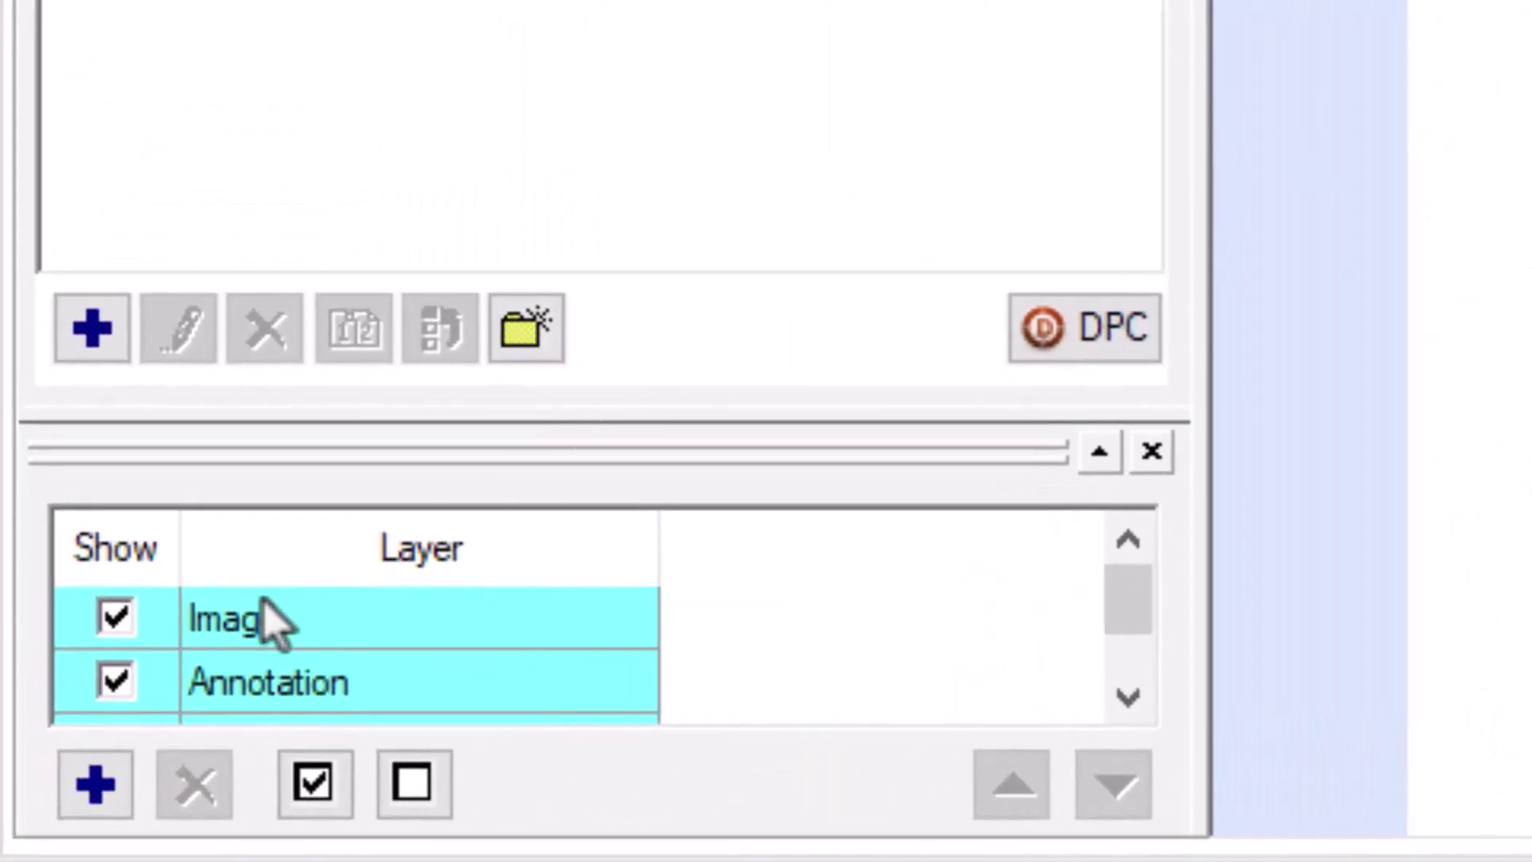
left_click(114, 685)
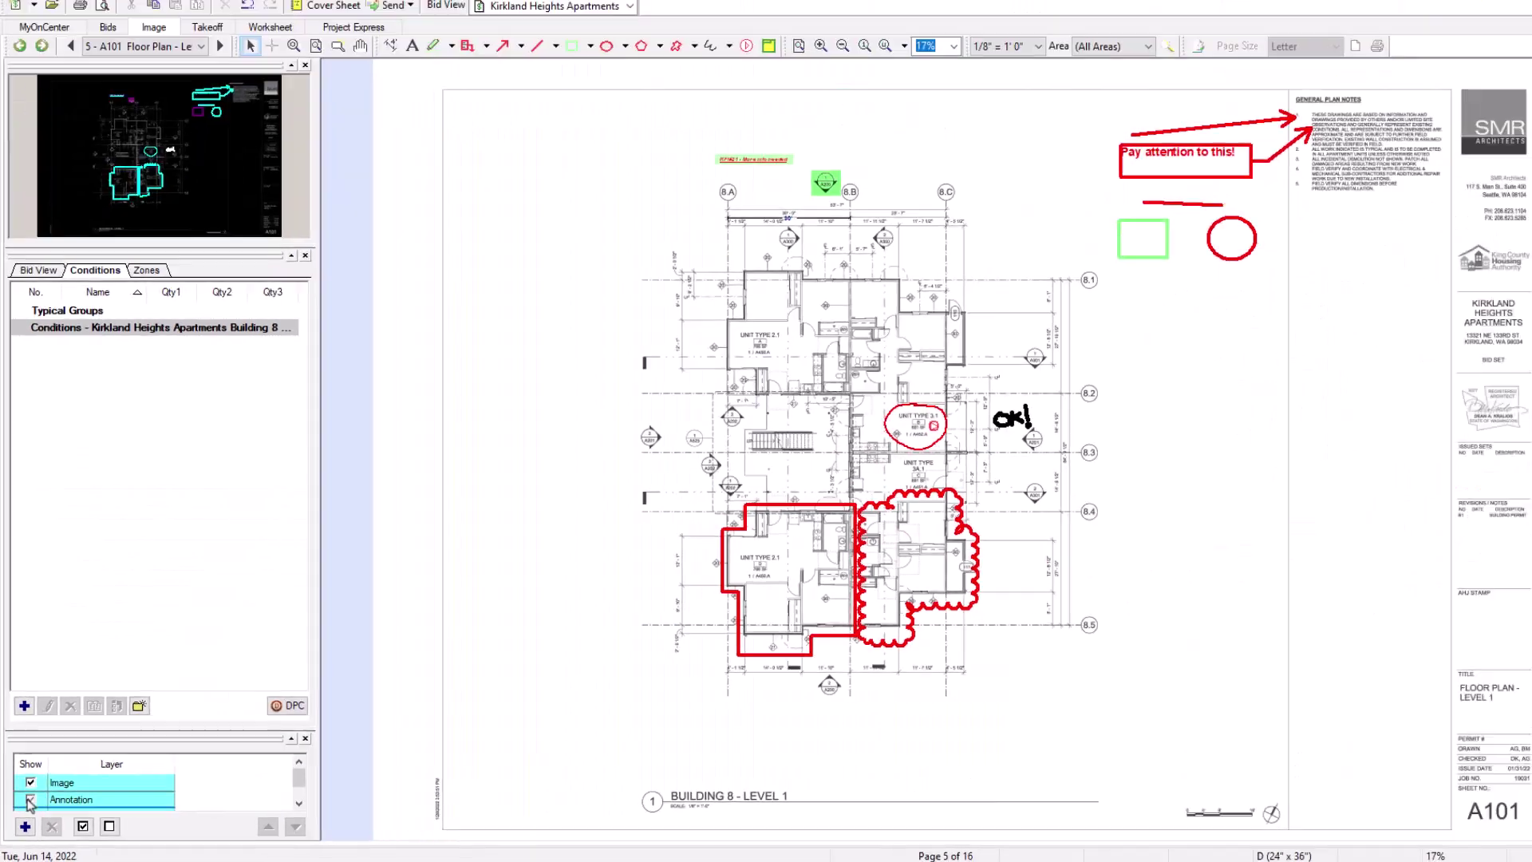
left_click(29, 800)
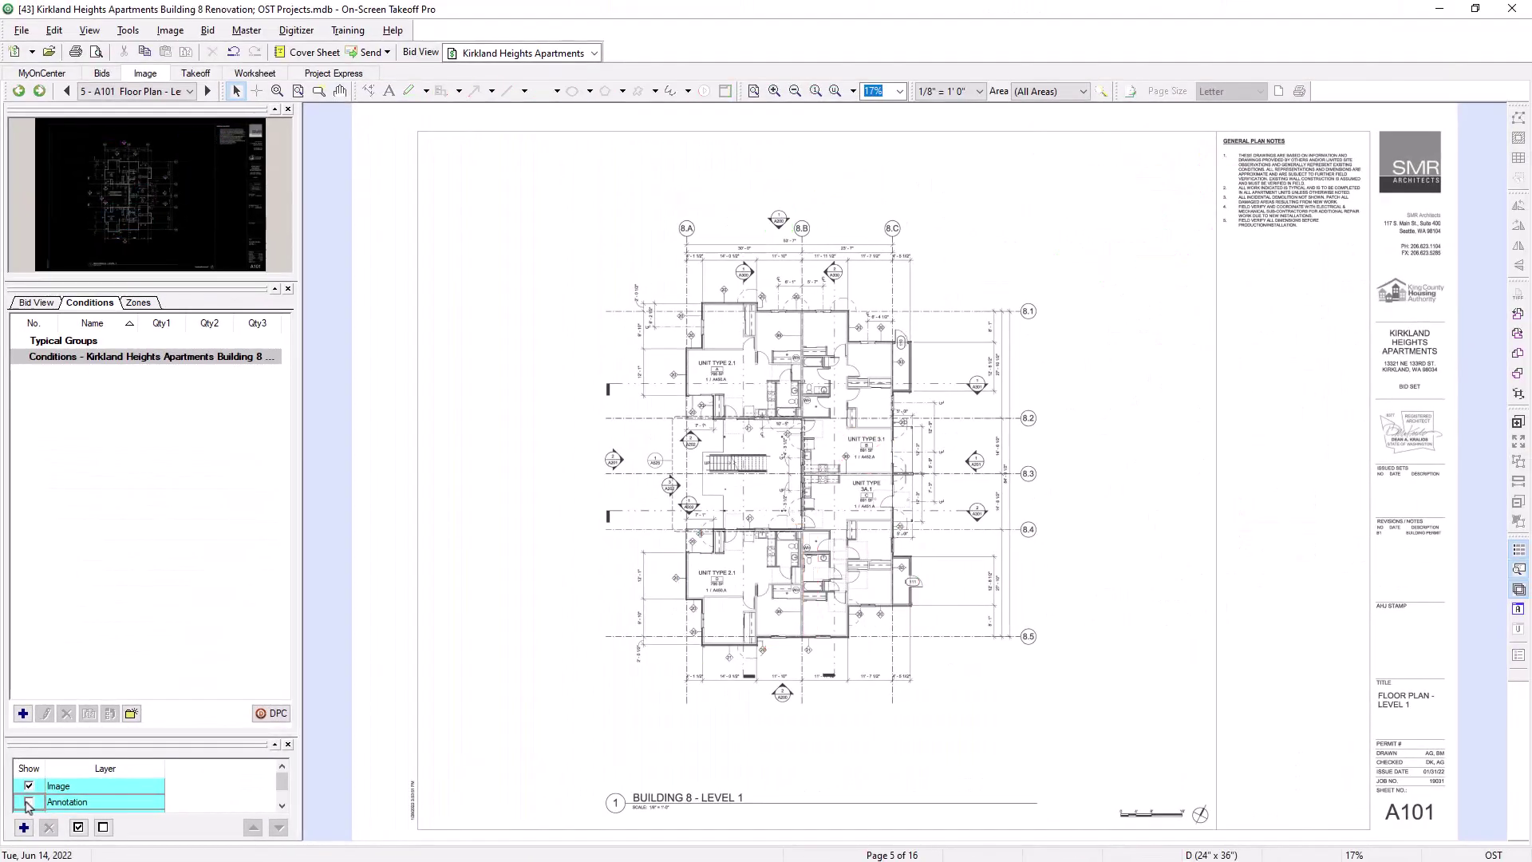
left_click(29, 802)
left_click(29, 802)
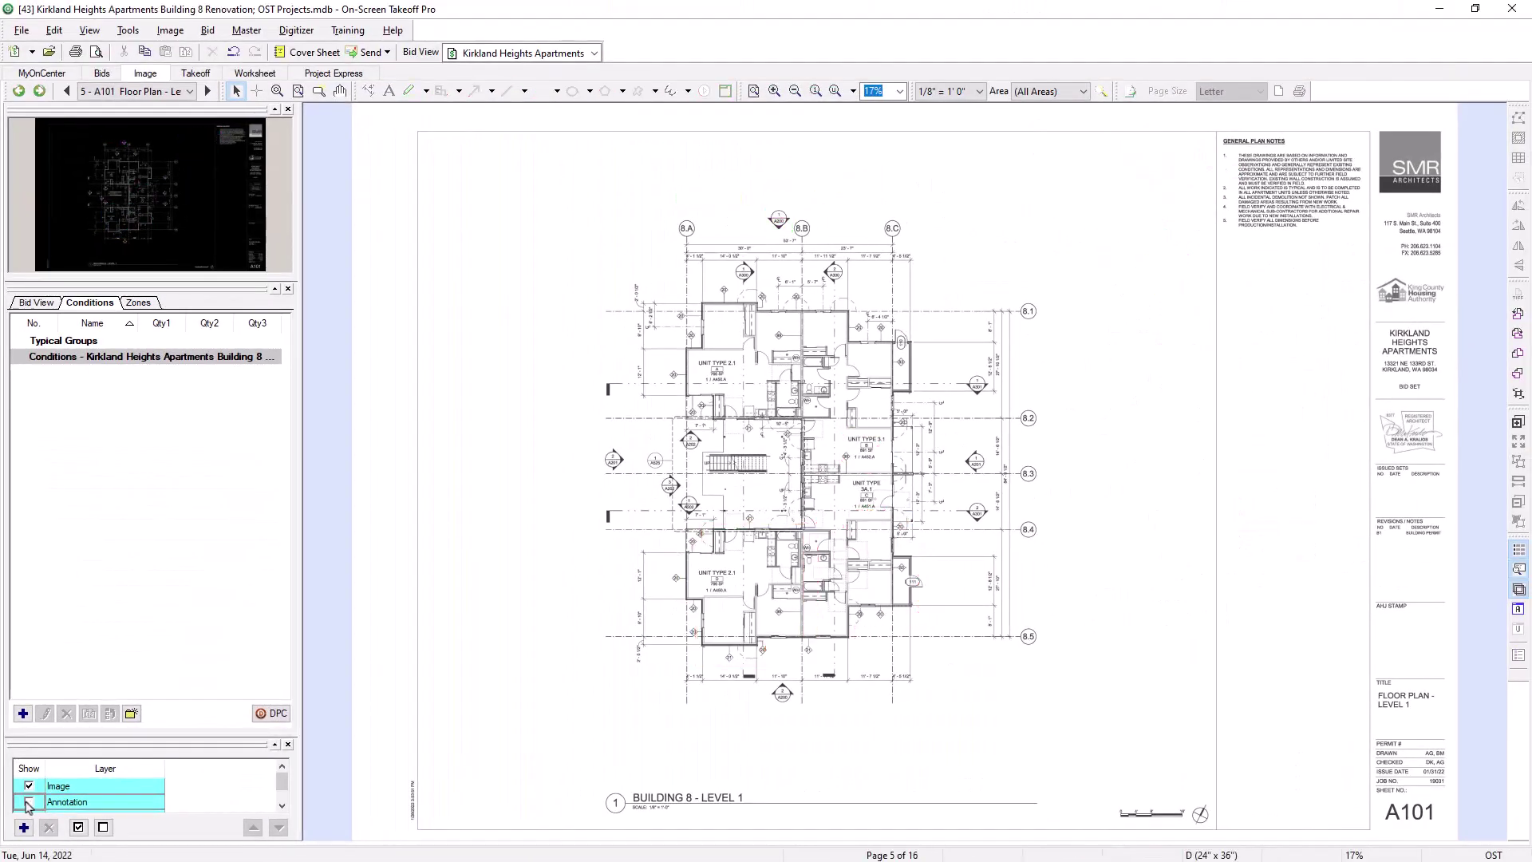